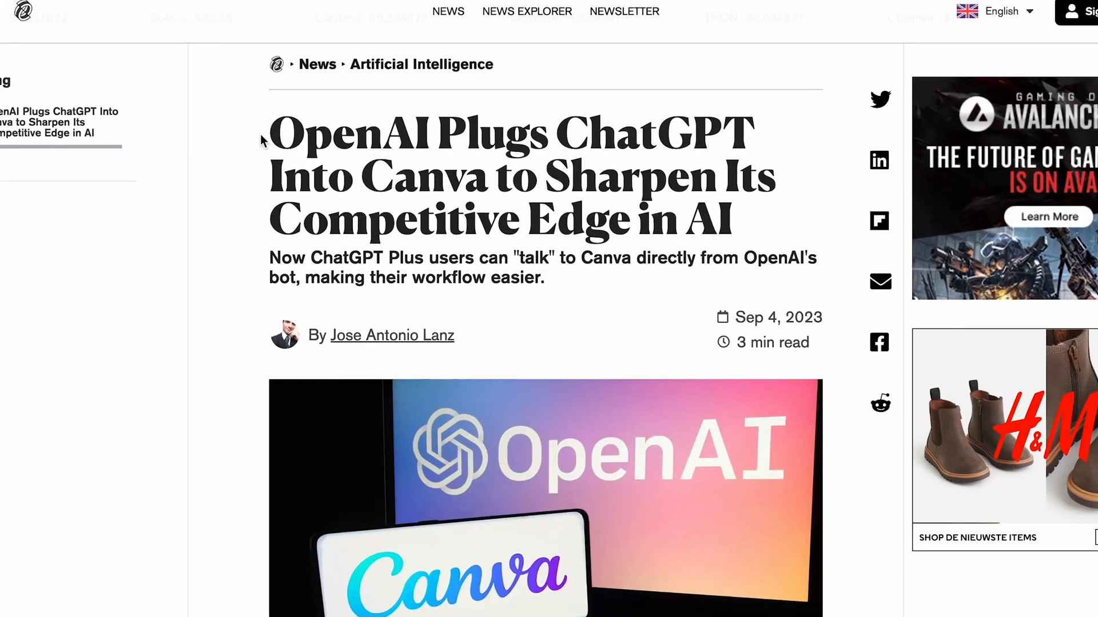
Highlight the Decrypt headline about OpenAI plugging ChatGPT into Canva
drag(266, 133, 746, 221)
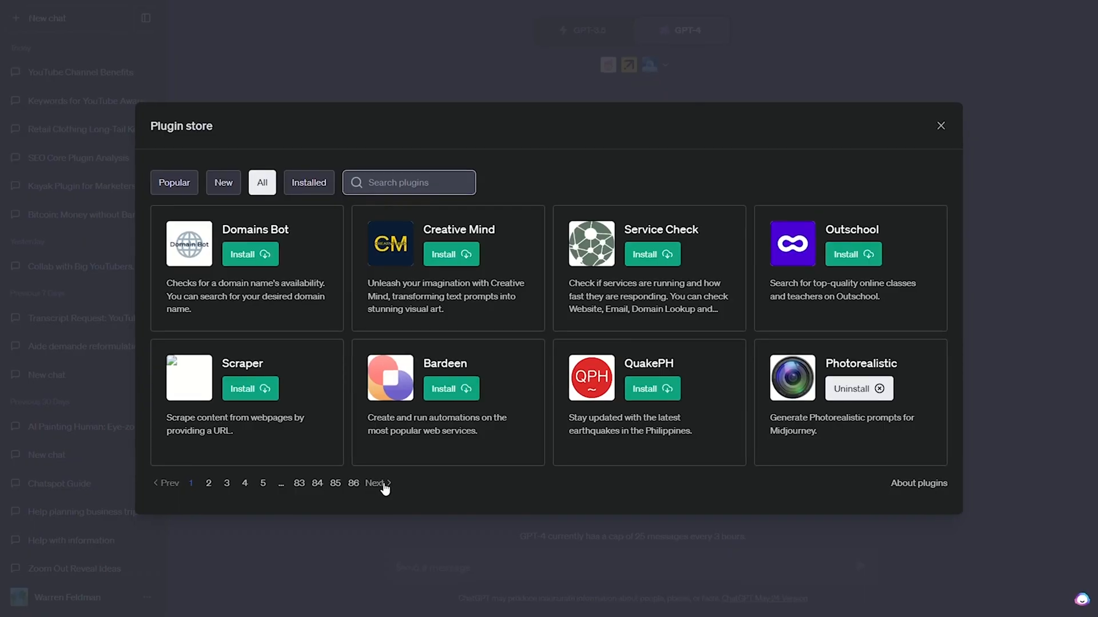
Page the plugin store forward twice to reach page 3
click(381, 489)
click(378, 494)
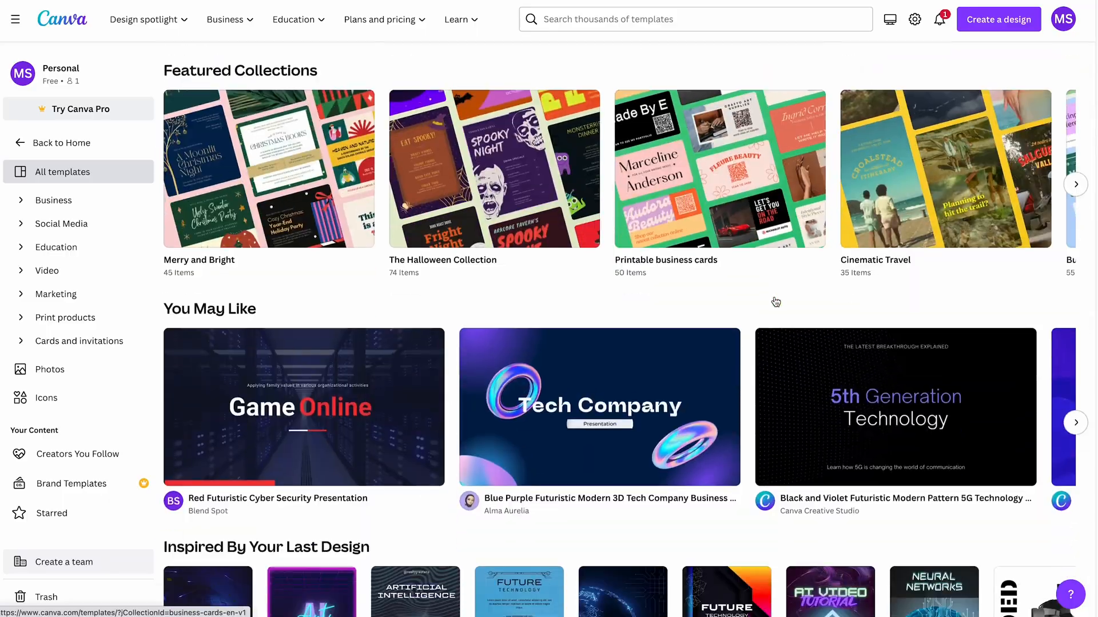
Preview a template thumbnail from the Canva tech templates gallery
click(629, 415)
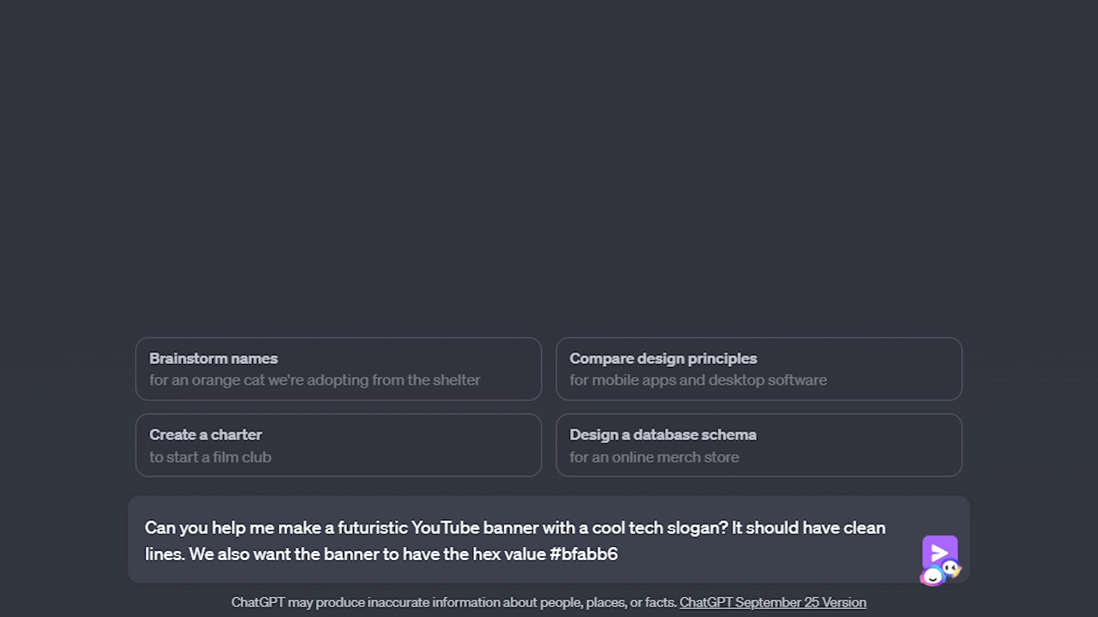
Send the futuristic YouTube banner prompt with tech slogan and hex #bfabb6
click(941, 554)
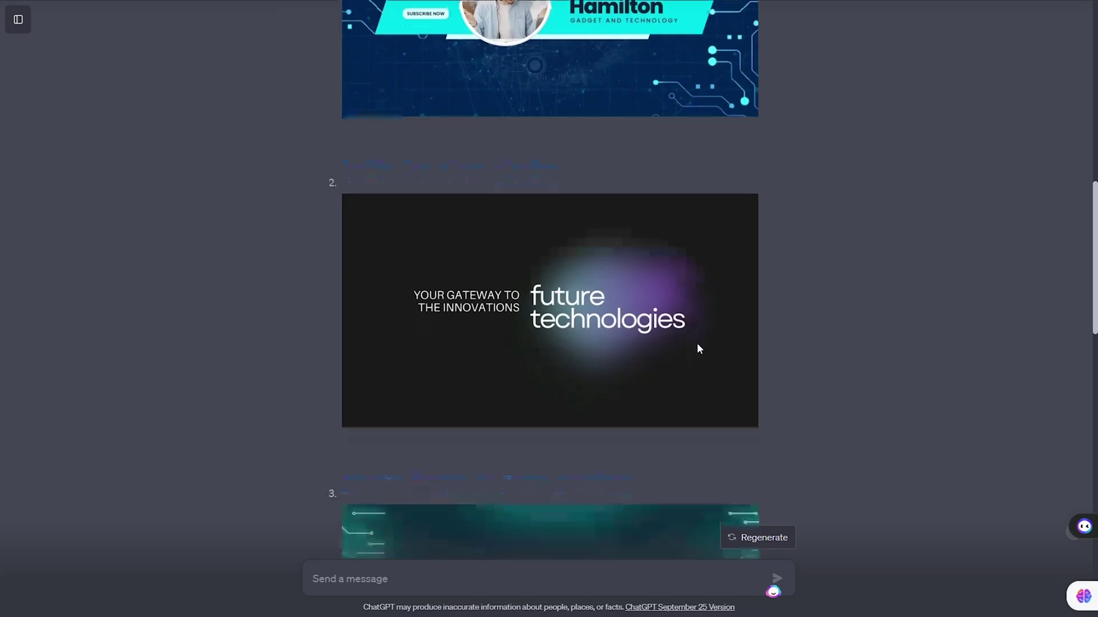
scroll(697, 343, down, 5)
scroll(698, 343, down, 5)
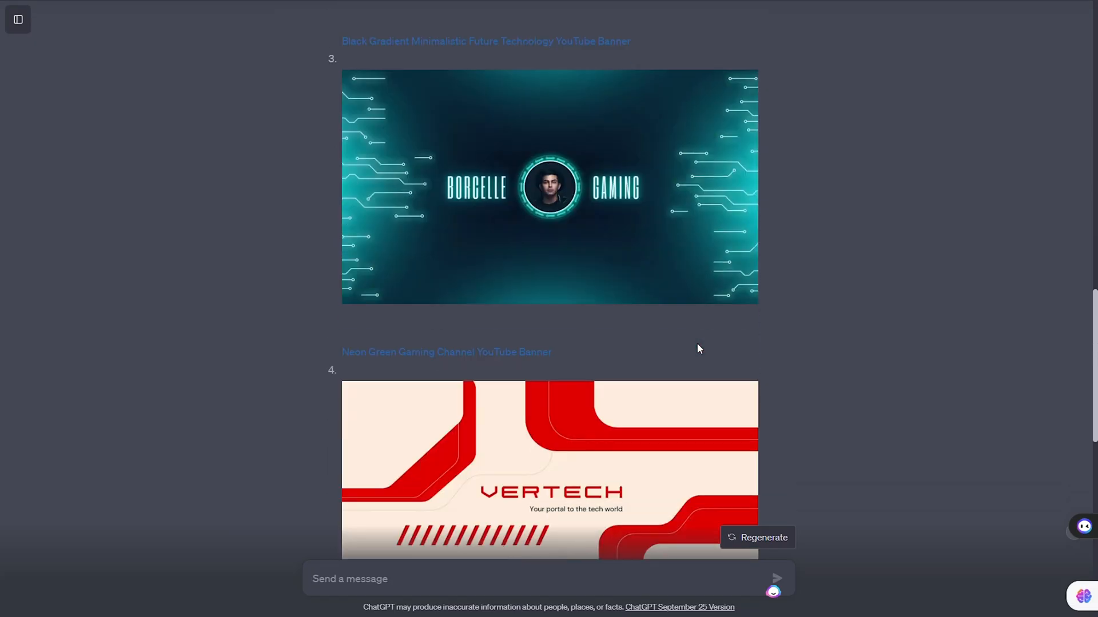
scroll(697, 343, down, 3)
scroll(698, 343, down, 3)
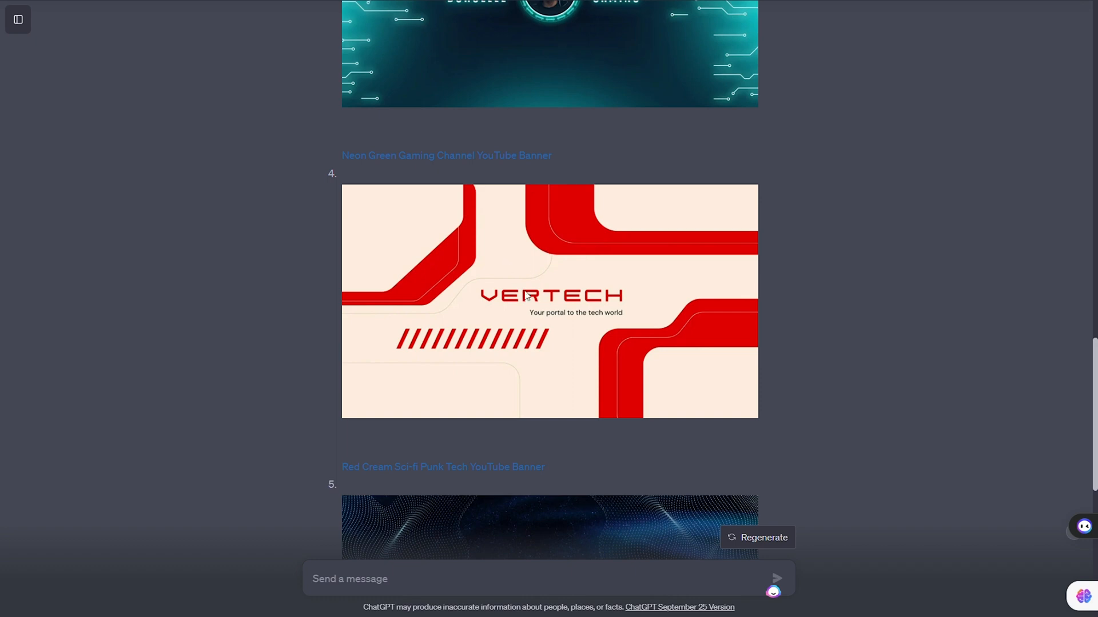
Open the Red Cream Sci-fi Punk Tech YouTube Banner template in Canva
click(445, 467)
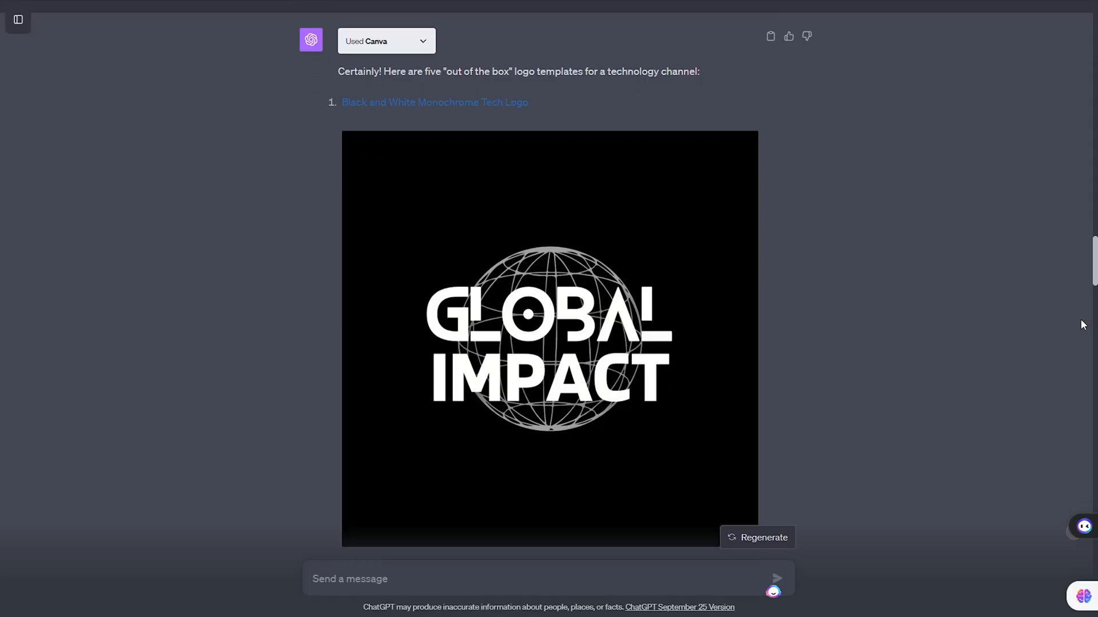
scroll(1082, 325, down, 3)
scroll(1082, 324, down, 3)
scroll(1082, 325, down, 3)
scroll(1083, 324, down, 3)
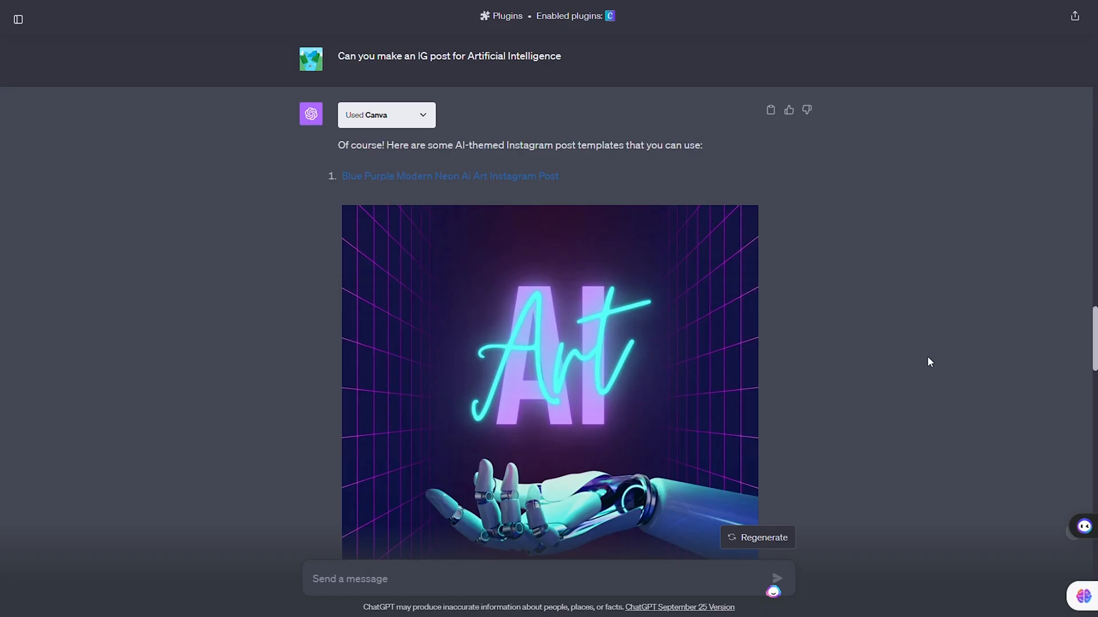
scroll(786, 387, down, 5)
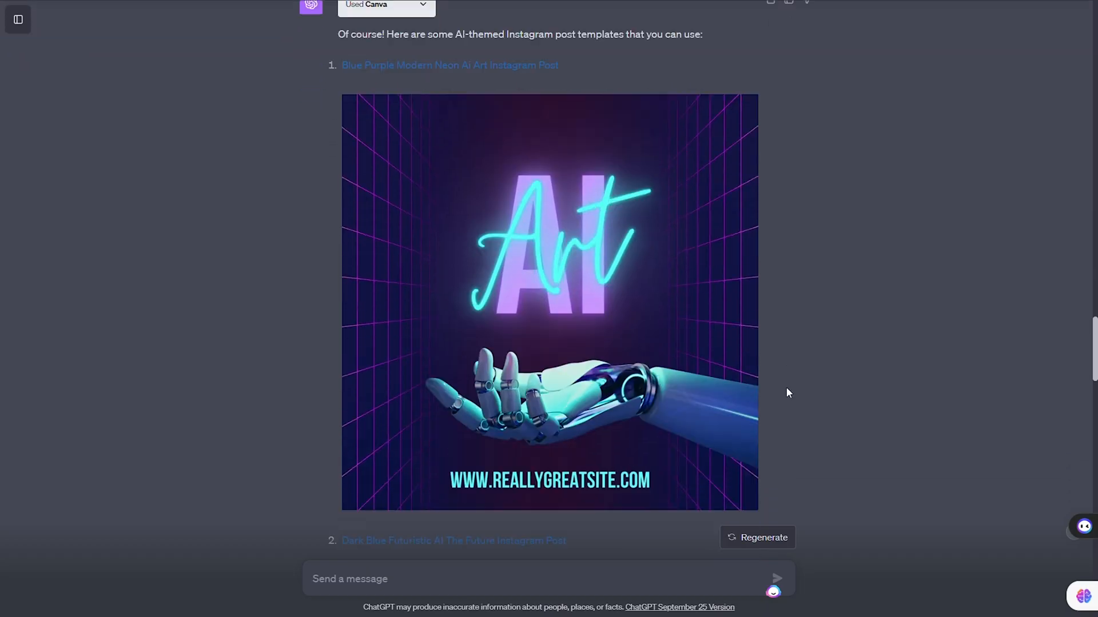
scroll(786, 387, down, 3)
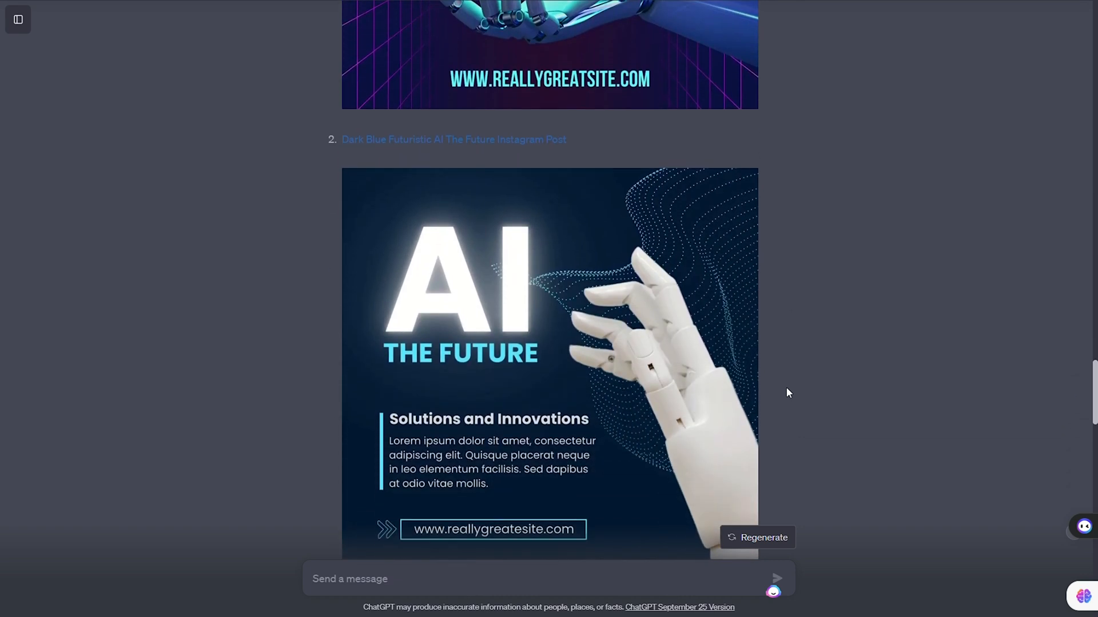
scroll(787, 387, down, 3)
scroll(786, 387, down, 2)
scroll(786, 387, down, 2)
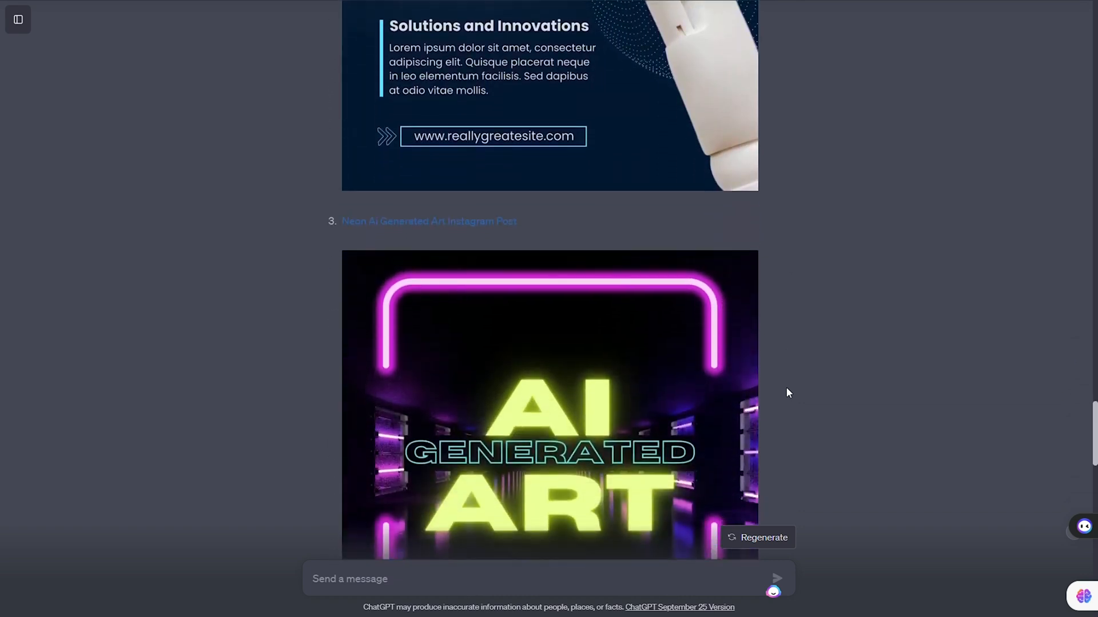
scroll(786, 387, down, 2)
scroll(787, 387, down, 2)
scroll(787, 387, down, 3)
scroll(787, 387, down, 1)
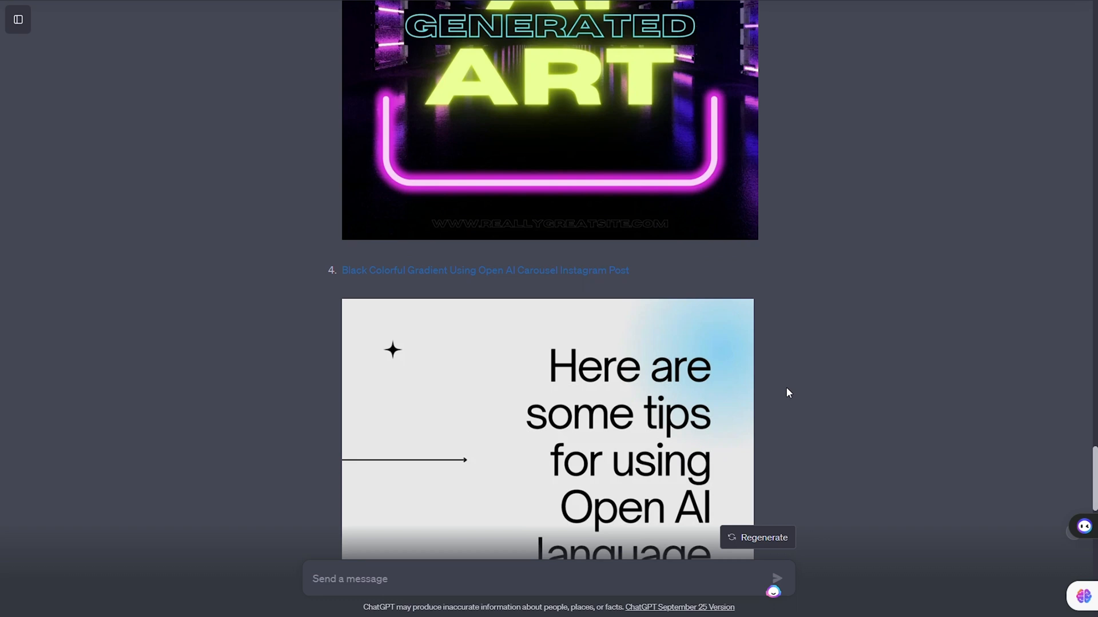
scroll(787, 387, down, 2)
scroll(787, 386, down, 2)
scroll(786, 387, down, 1)
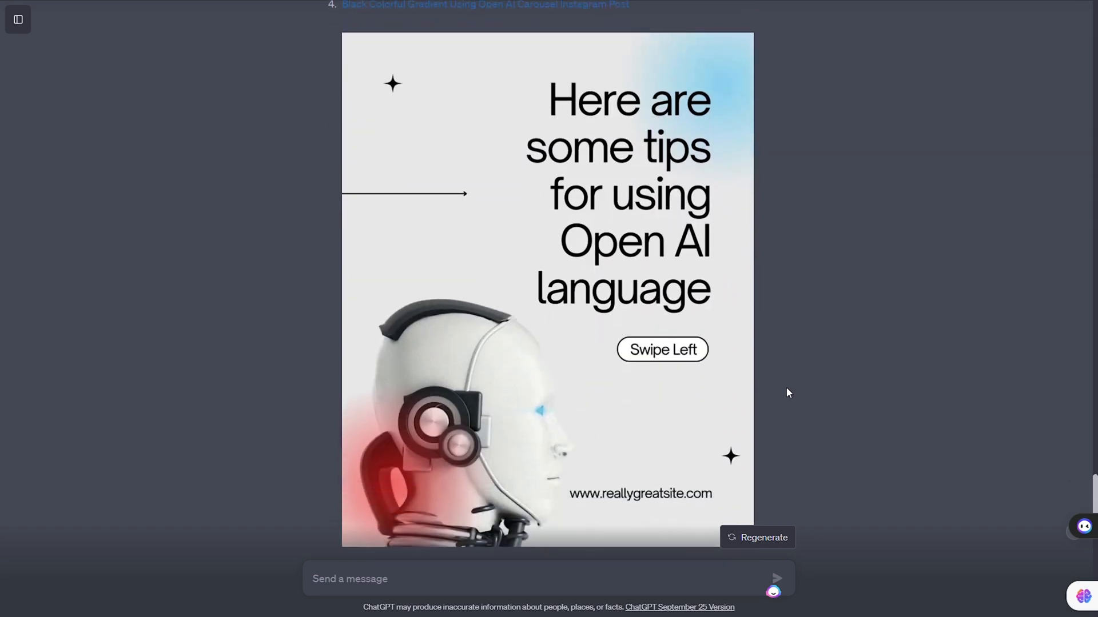
scroll(787, 387, down, 1)
scroll(786, 387, down, 4)
scroll(787, 386, down, 2)
scroll(786, 387, down, 1)
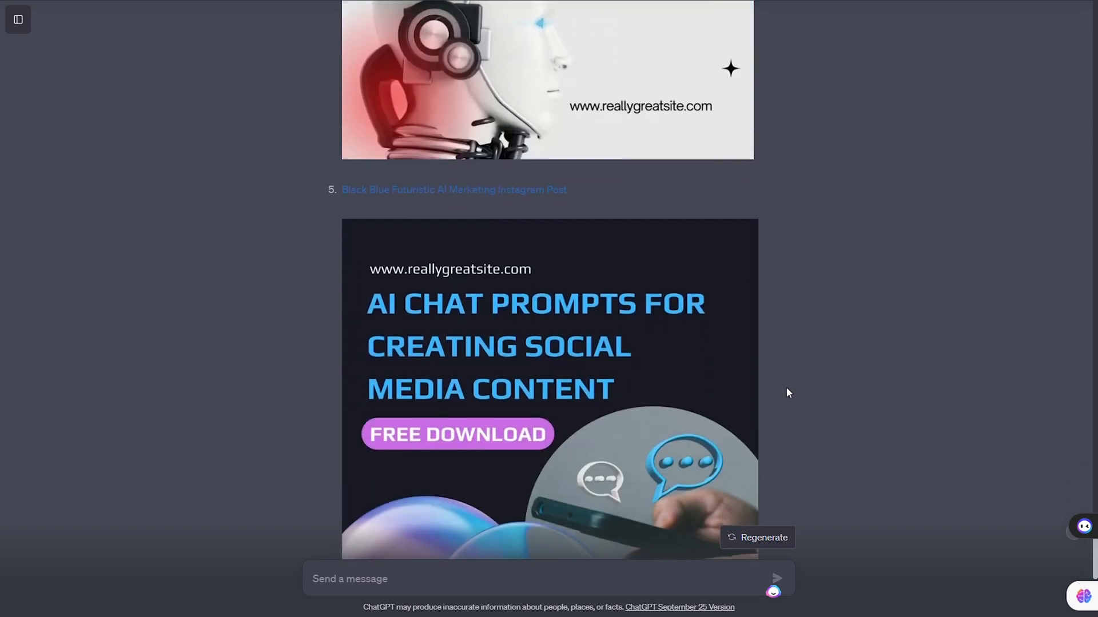
scroll(787, 387, down, 1)
scroll(786, 387, down, 2)
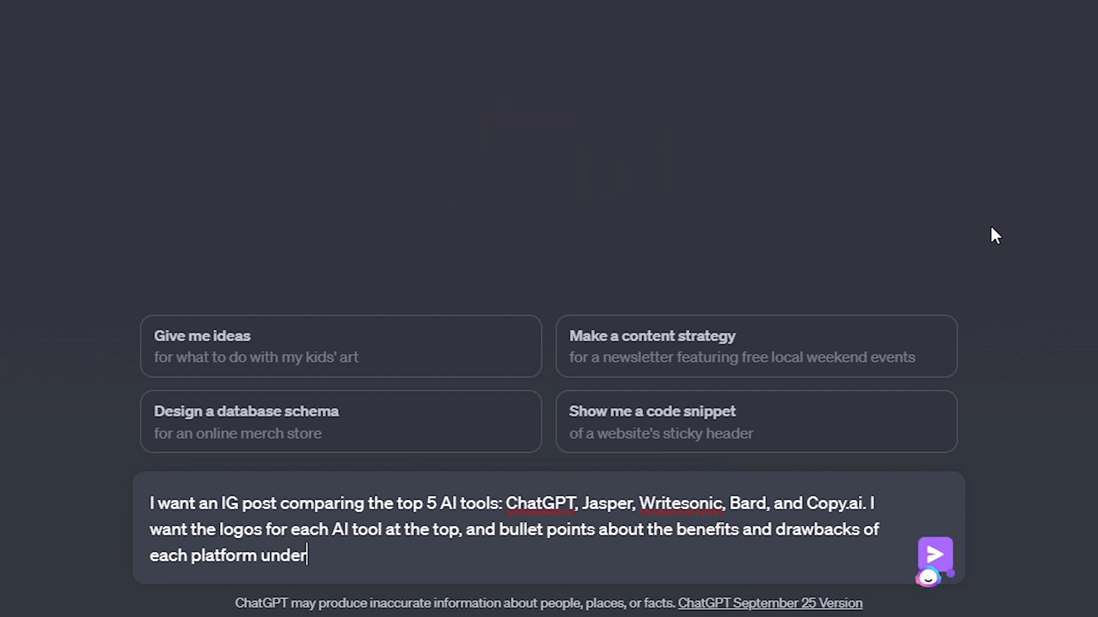
text(neat)
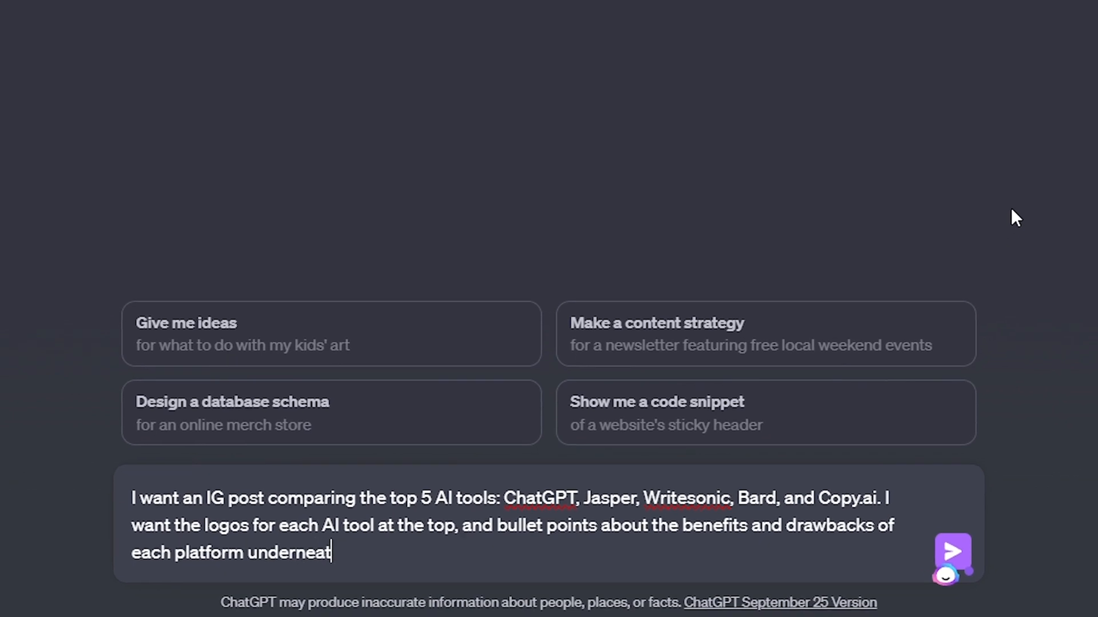
text(h the )
text(l)
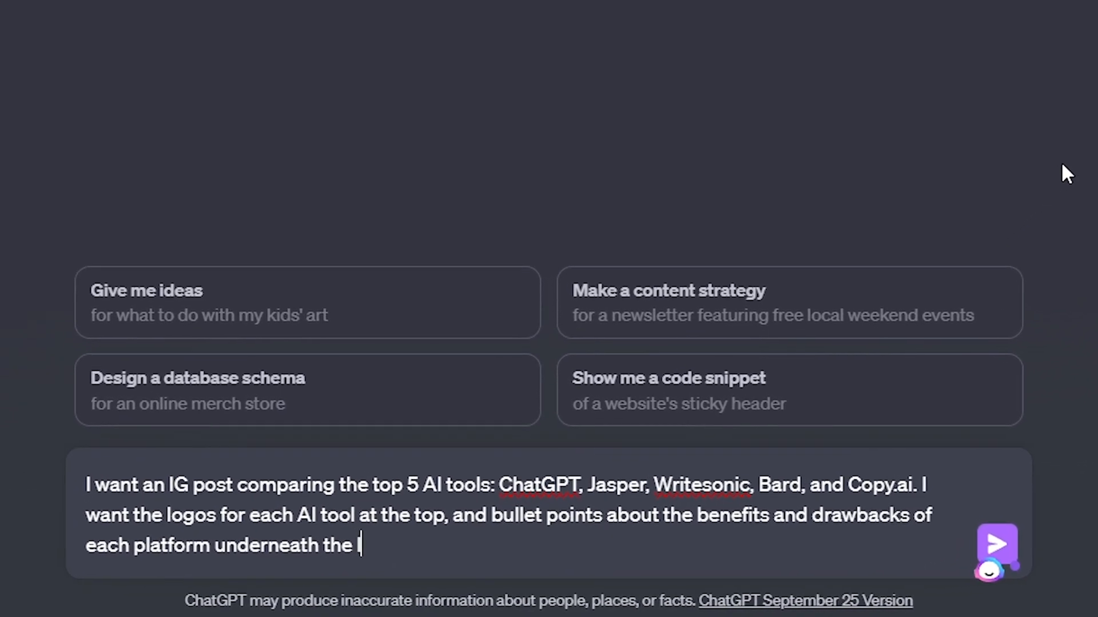
text(ogo)
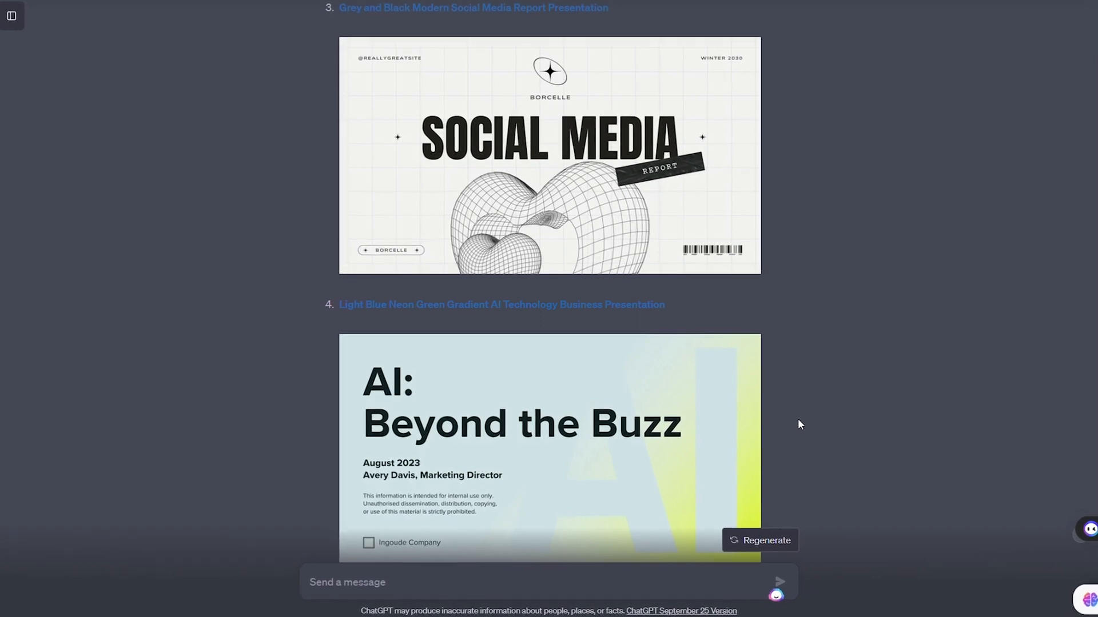
scroll(798, 419, down, 2)
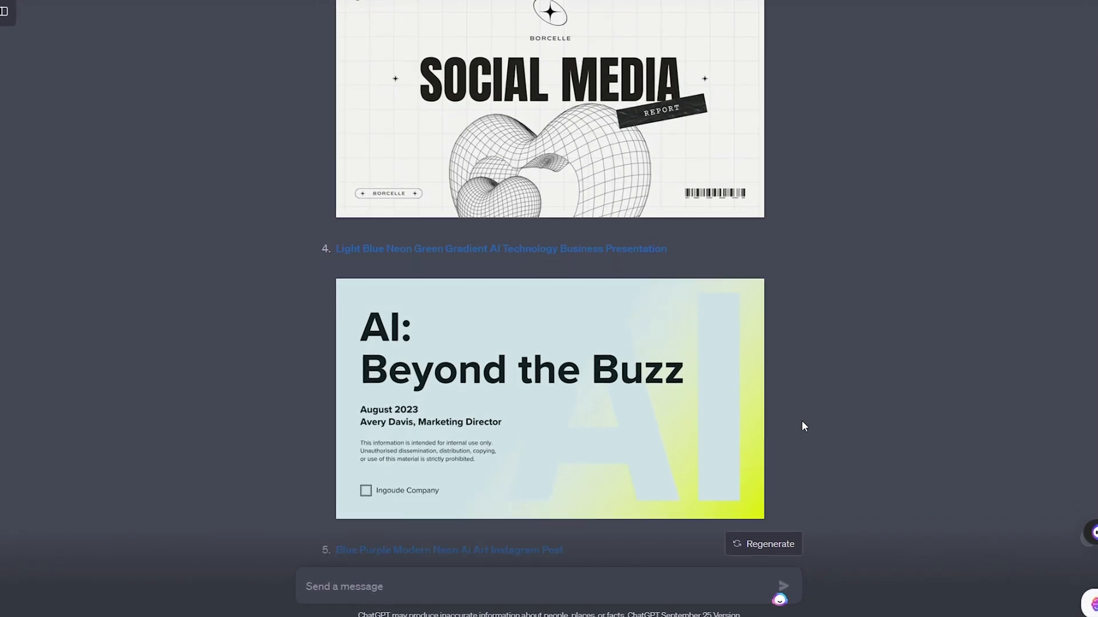
scroll(802, 420, down, 2)
scroll(803, 422, down, 5)
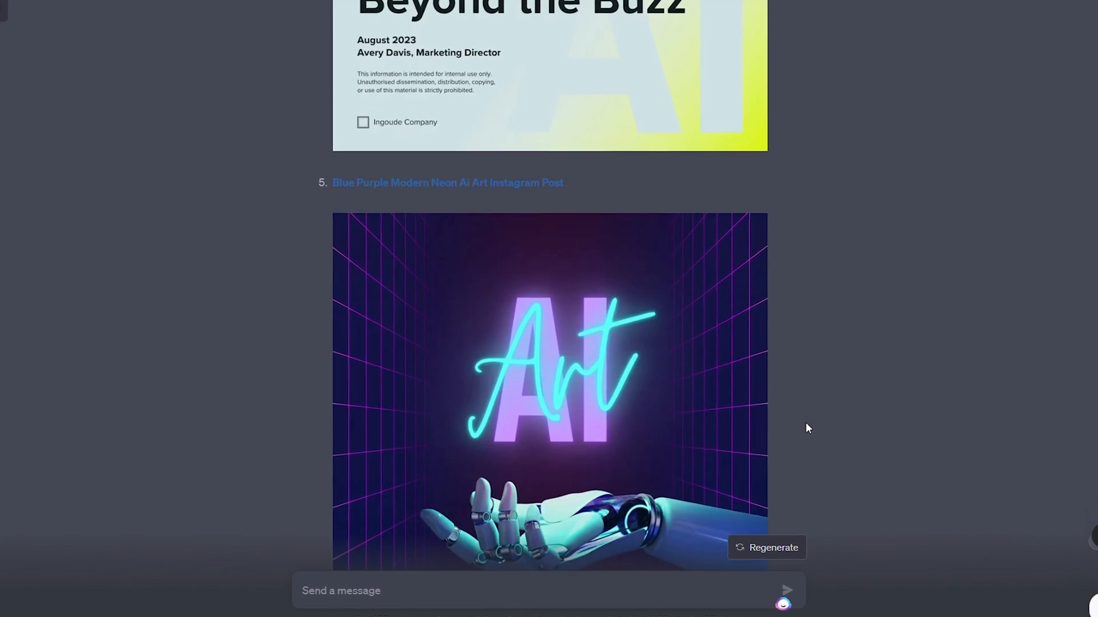
scroll(805, 423, down, 3)
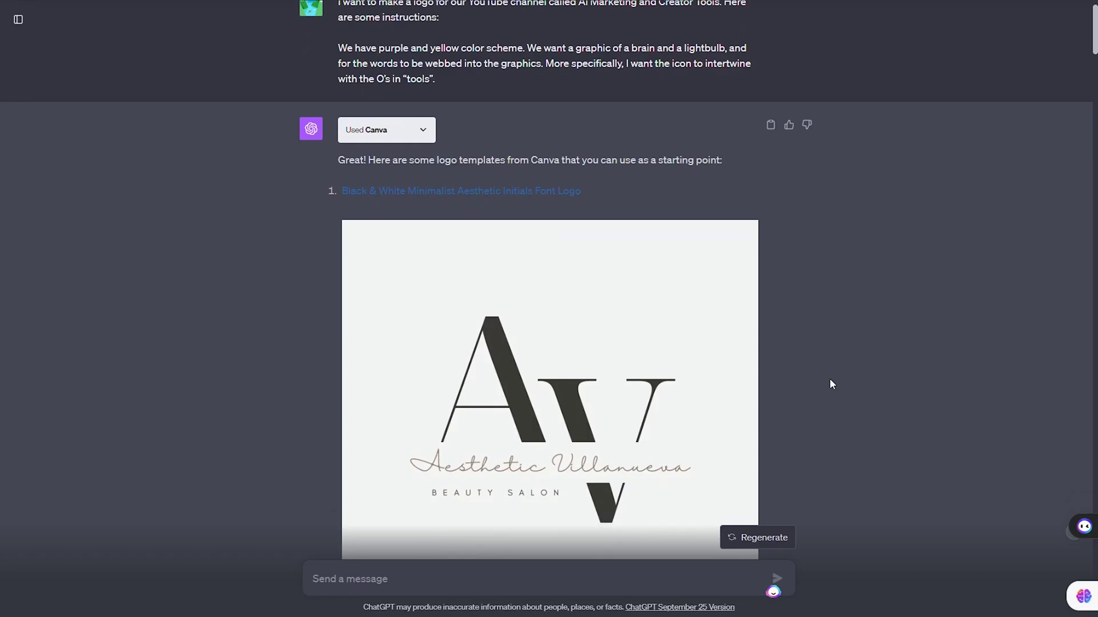
scroll(829, 384, down, 2)
scroll(830, 385, down, 1)
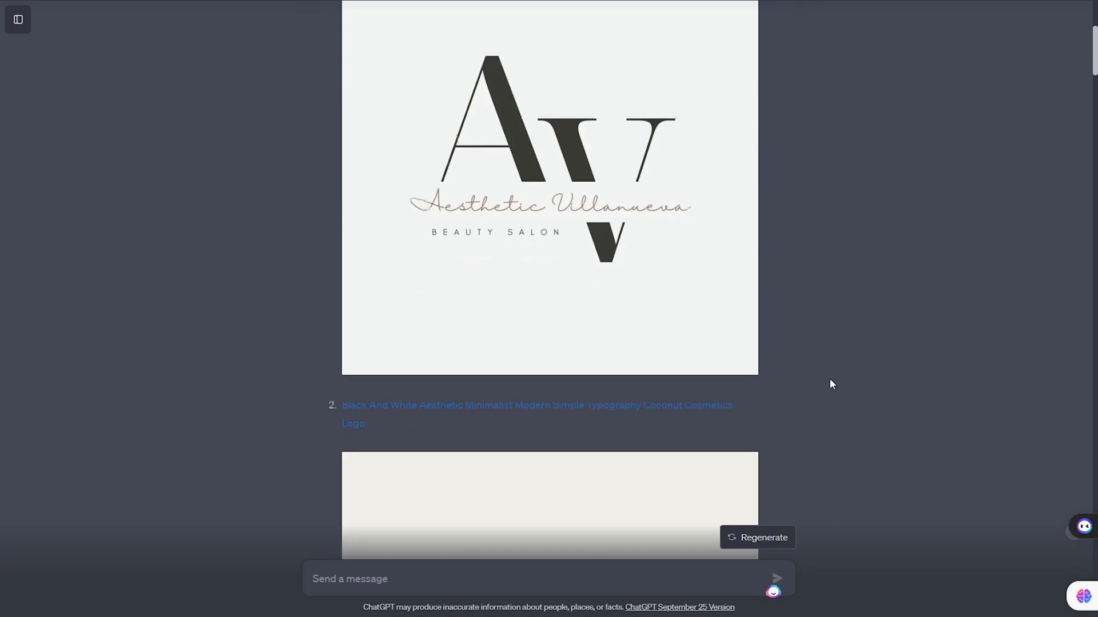
scroll(829, 379, down, 3)
scroll(830, 379, down, 3)
scroll(829, 378, down, 3)
scroll(829, 378, down, 3)
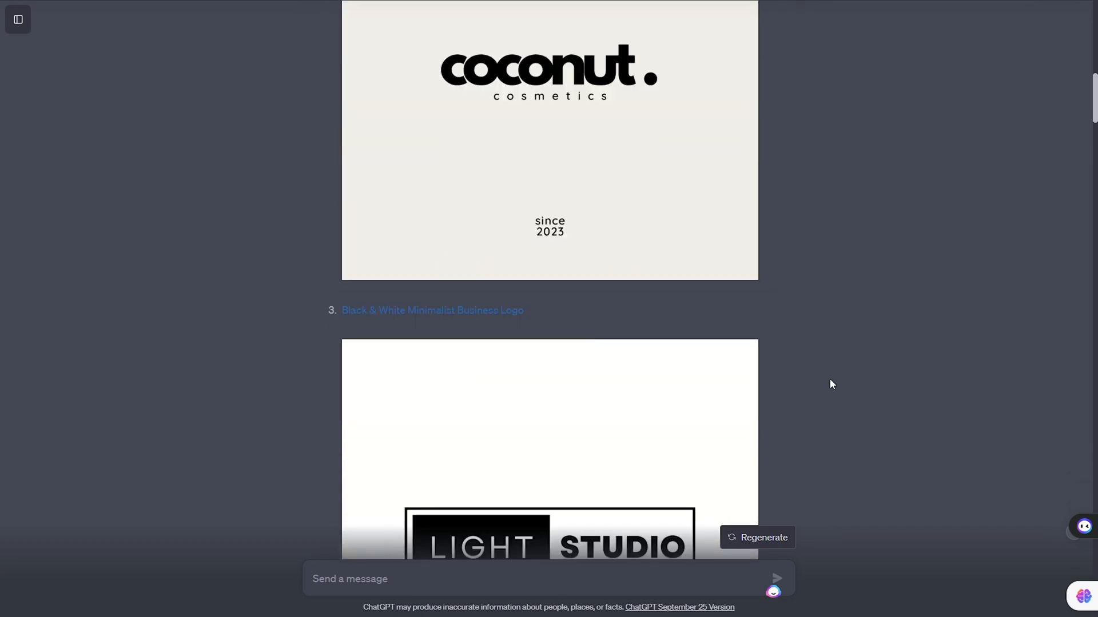
scroll(829, 379, down, 3)
scroll(829, 378, down, 2)
scroll(829, 378, down, 3)
scroll(830, 378, down, 3)
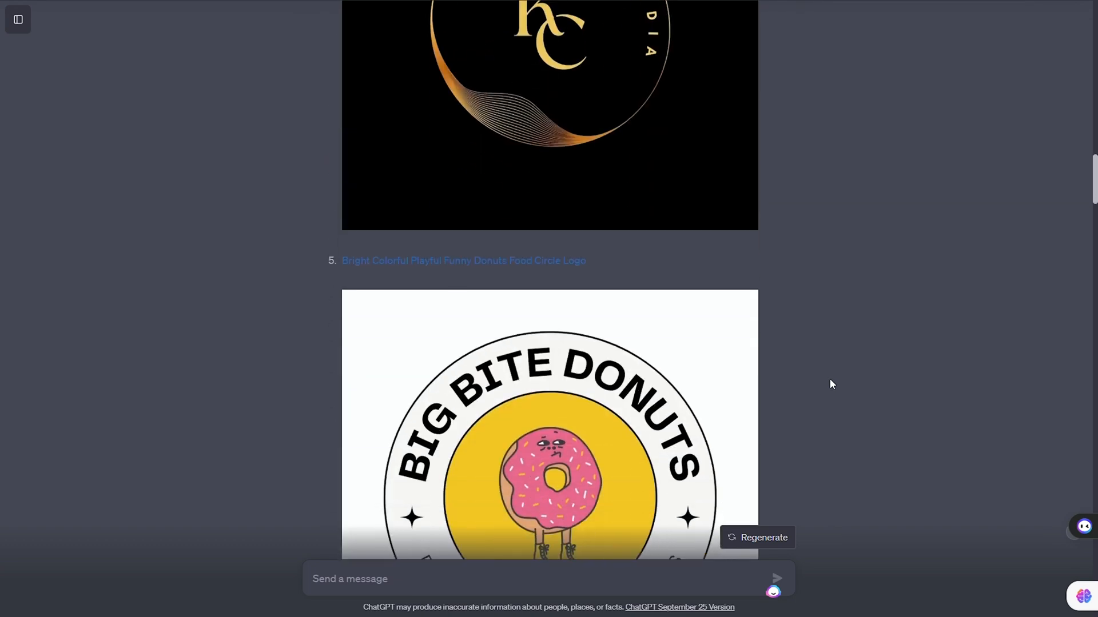
scroll(830, 378, down, 3)
scroll(830, 379, down, 2)
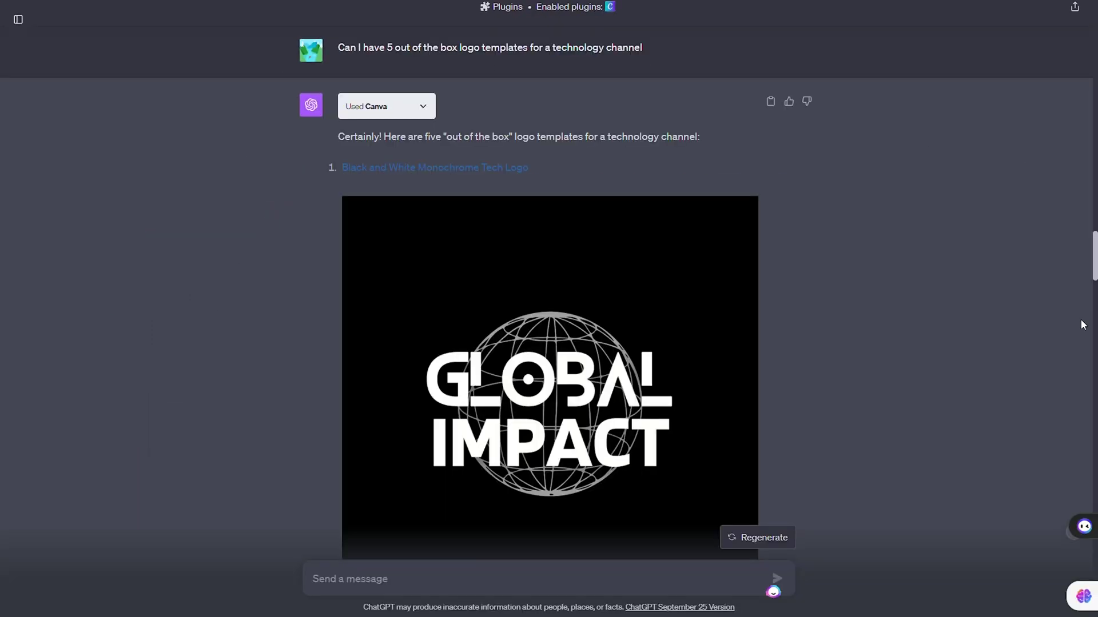
scroll(1083, 324, down, 2)
scroll(1082, 324, down, 3)
scroll(1083, 325, down, 3)
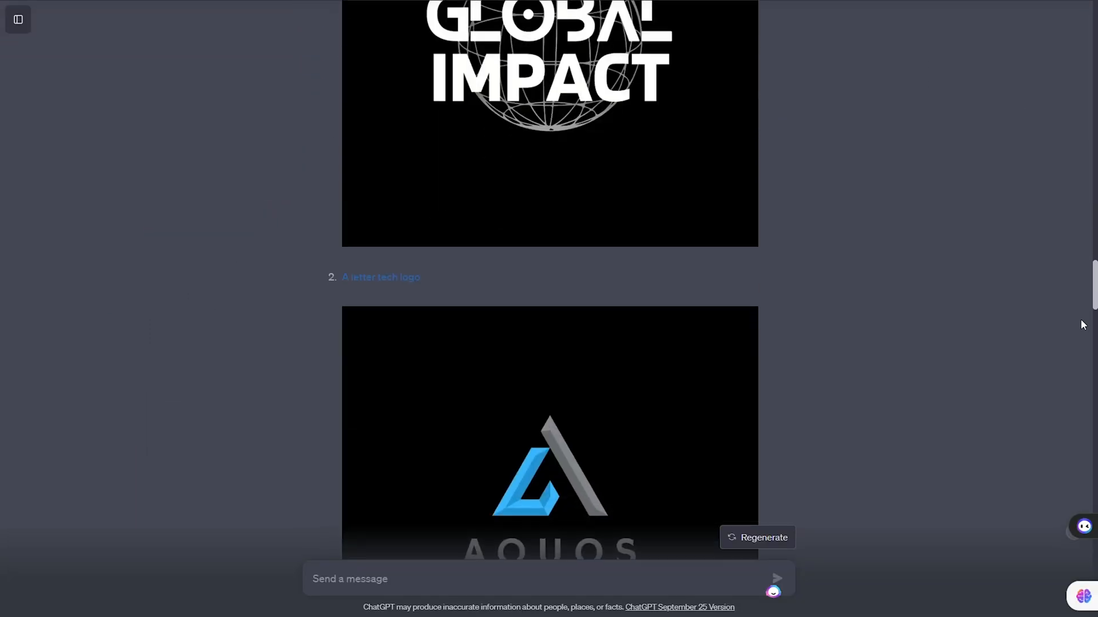
scroll(1083, 325, down, 3)
scroll(1083, 325, down, 3)
scroll(1083, 324, down, 3)
scroll(1082, 324, down, 3)
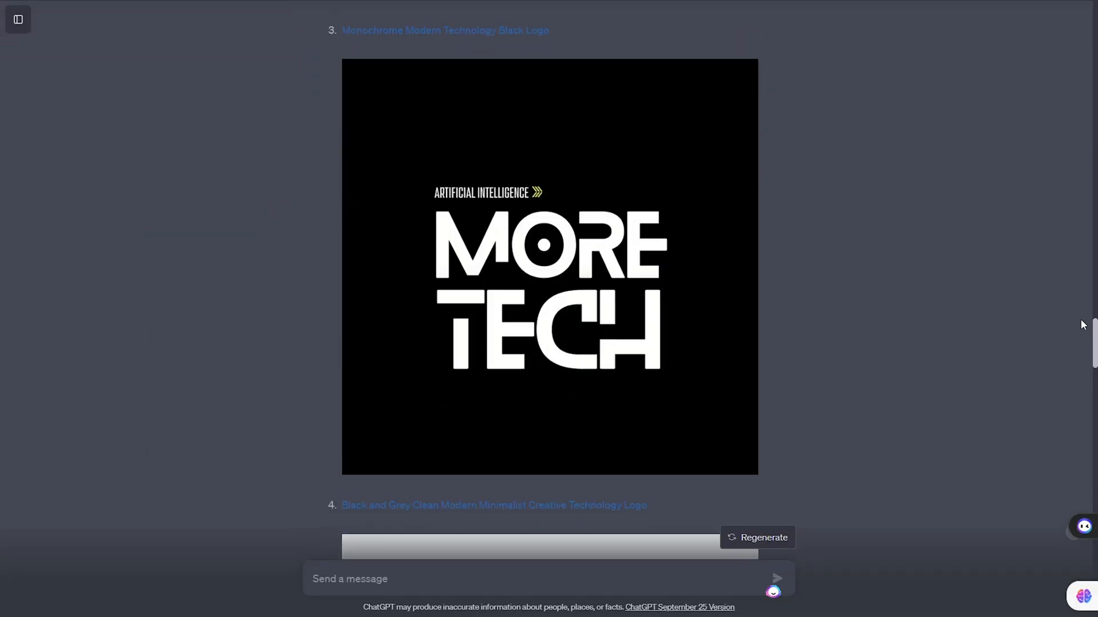
scroll(1082, 324, down, 3)
scroll(1083, 325, down, 3)
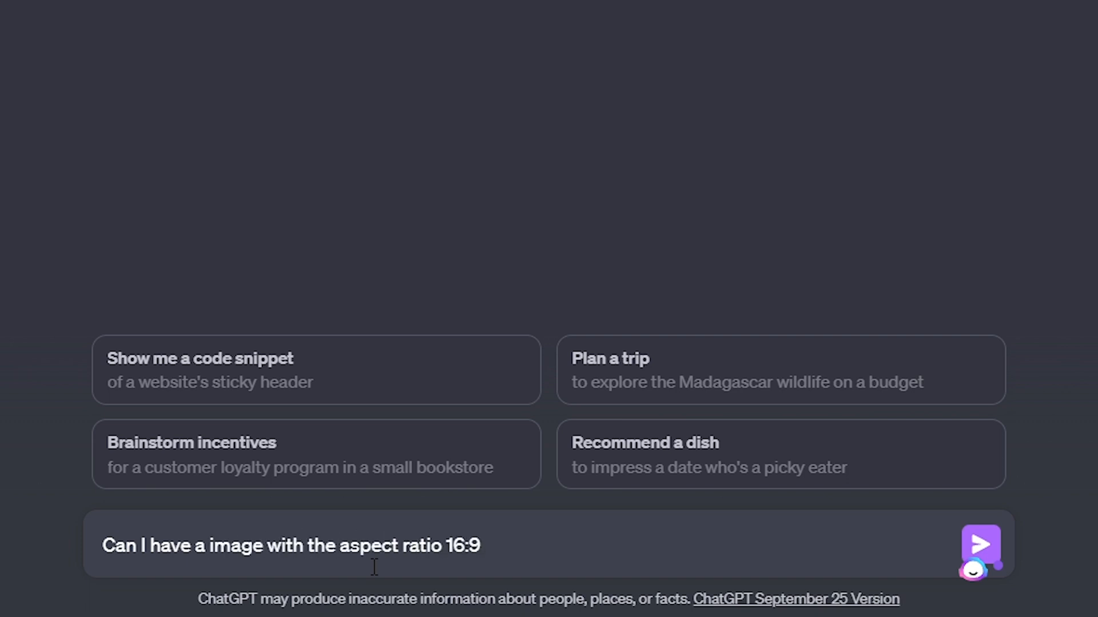
text(ty)
Send the 16:9 cyberpunk city prompt to DALL·E 3 and view the first image full-size
key(Return)
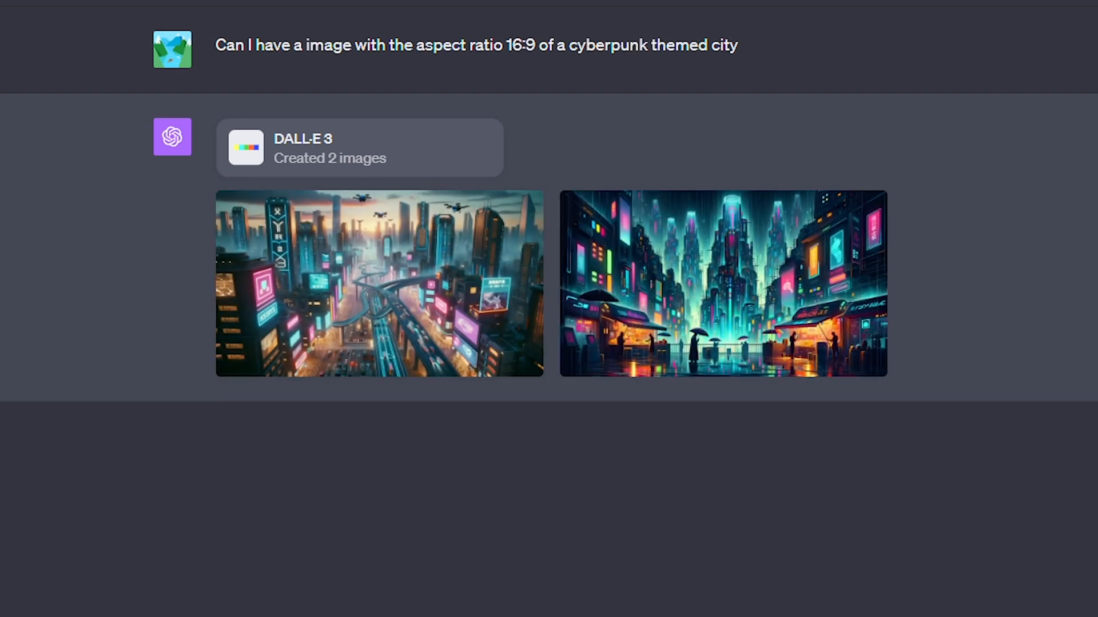
click(389, 298)
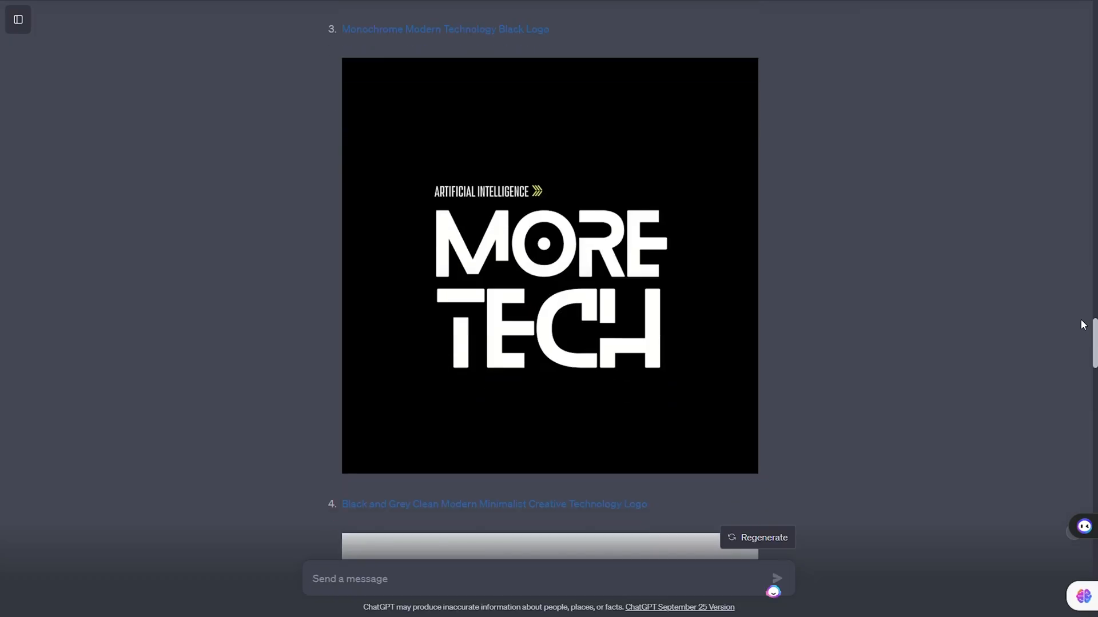
scroll(1080, 319, down, 3)
scroll(1080, 320, up, 2)
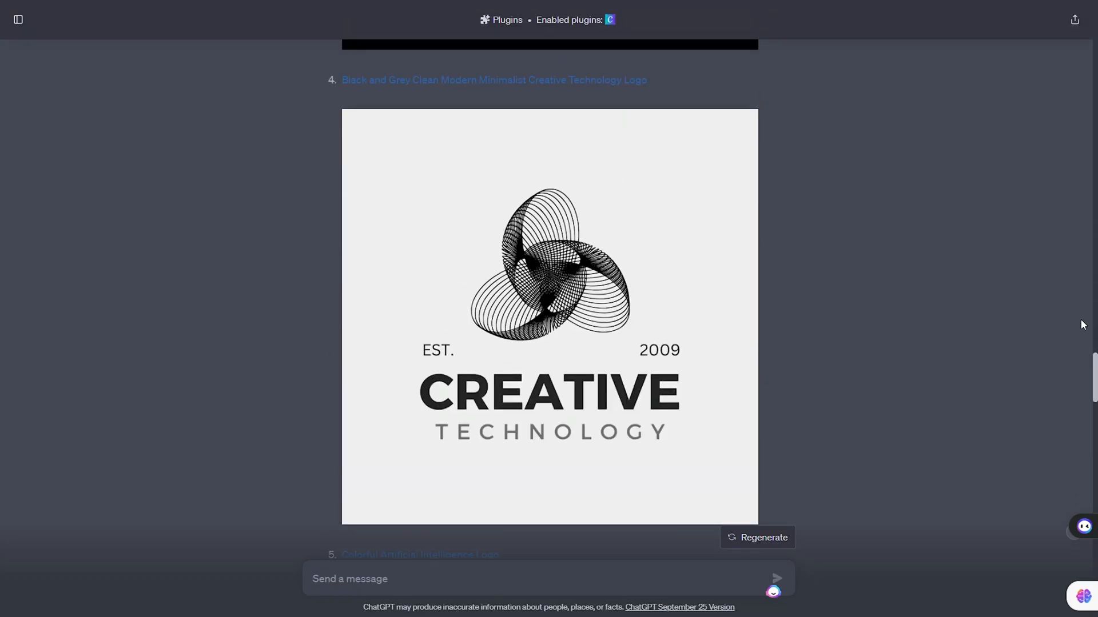
scroll(1082, 324, down, 3)
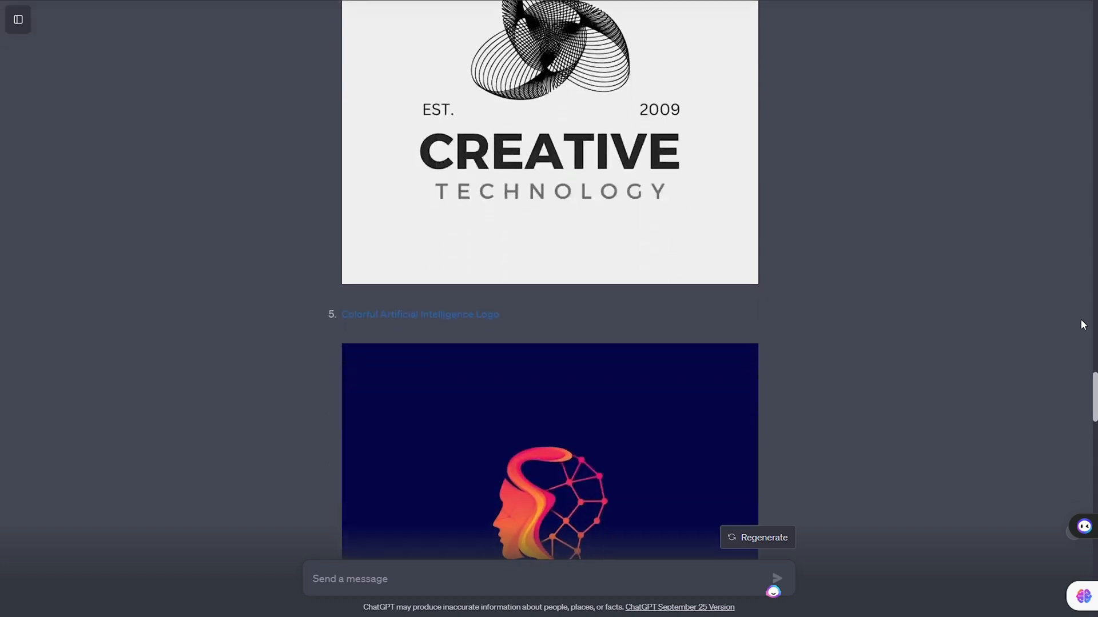
scroll(1081, 325, down, 3)
scroll(1082, 325, down, 3)
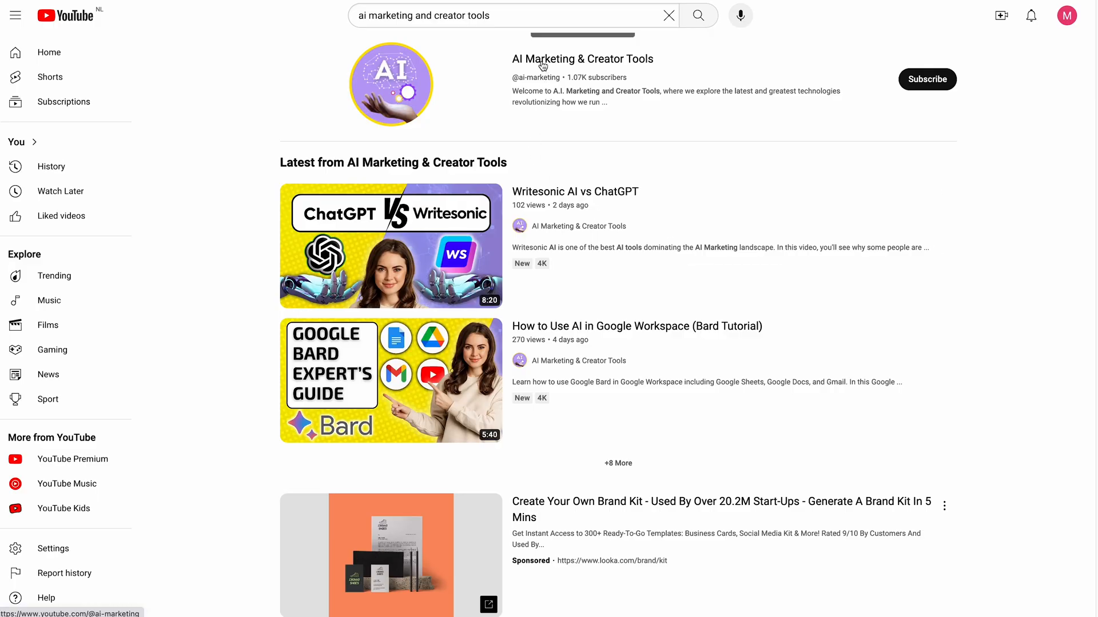
Open the AI Marketing & Creator Tools channel from the YouTube results
click(543, 65)
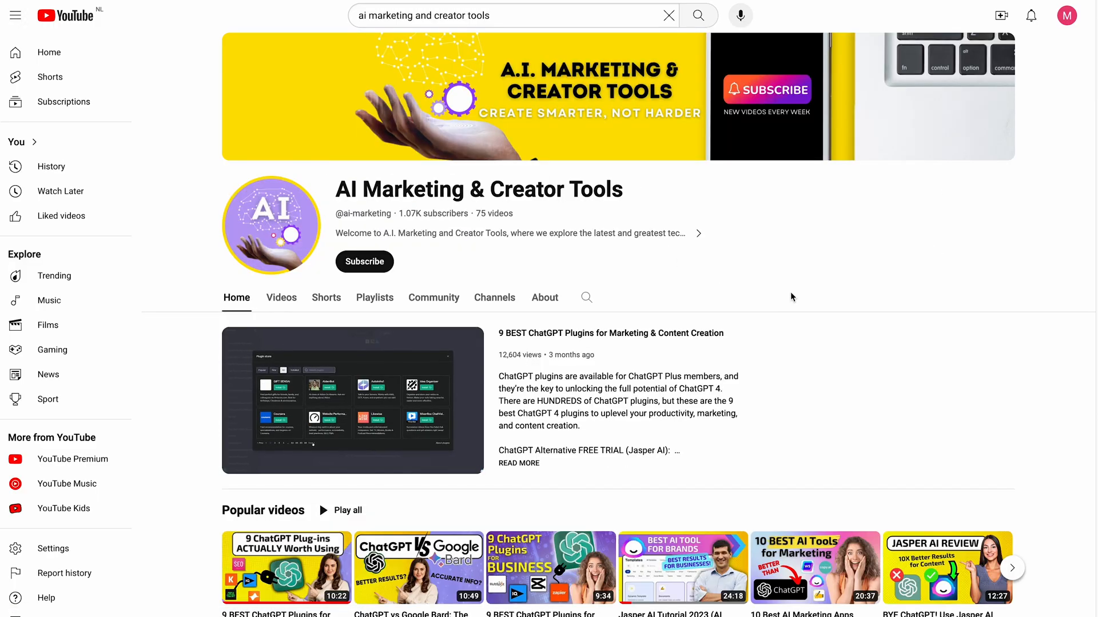
scroll(919, 218, down, 2)
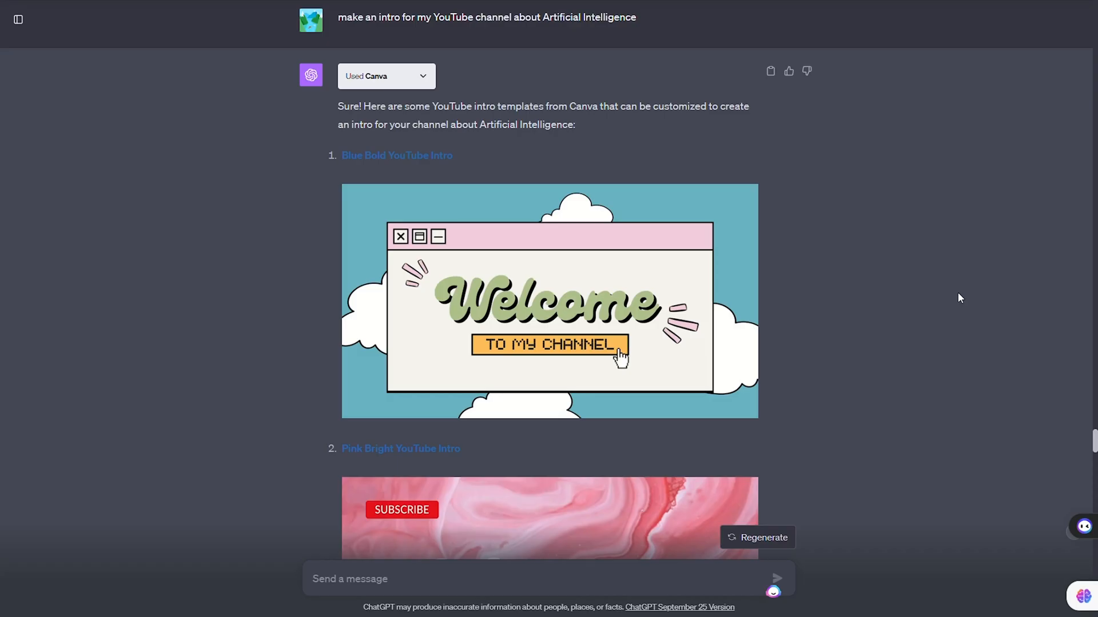
scroll(958, 292, down, 2)
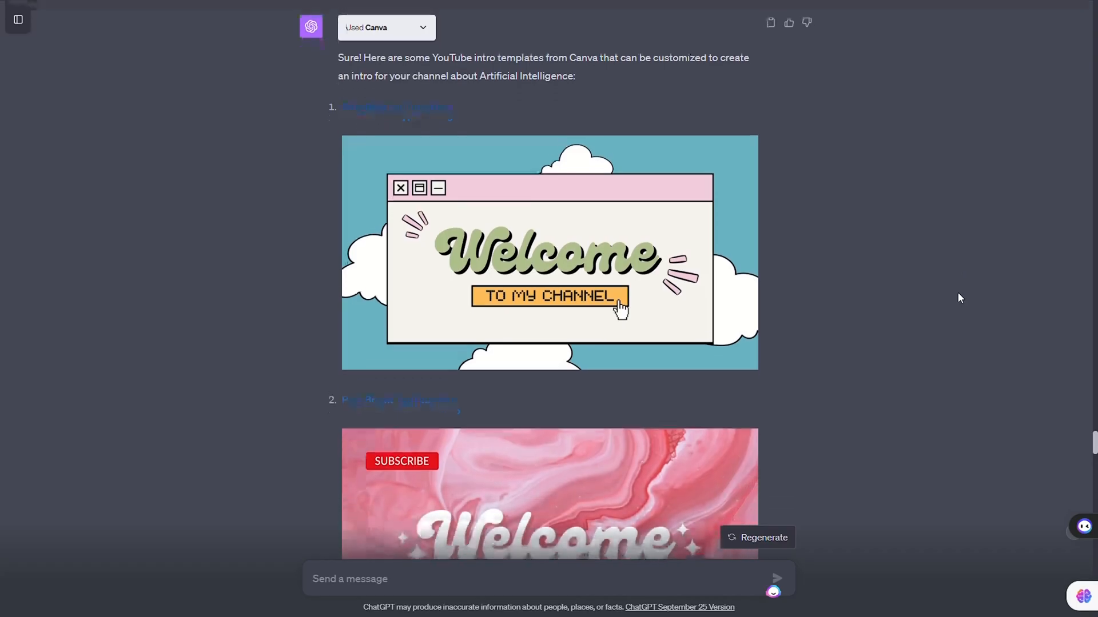
scroll(957, 293, down, 2)
scroll(957, 292, down, 1)
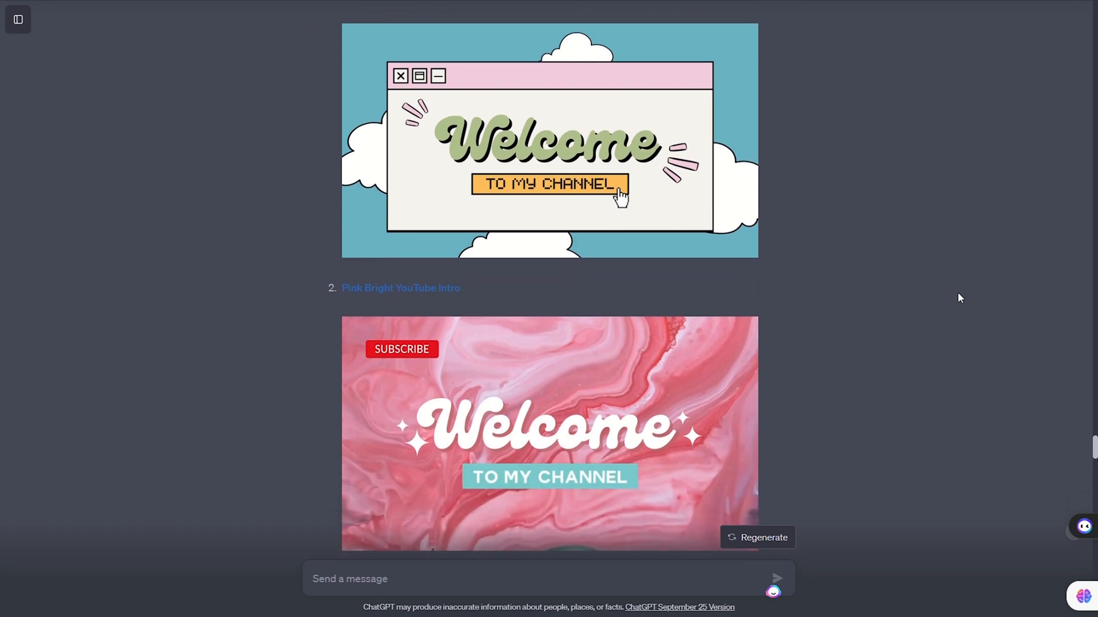
scroll(958, 293, down, 3)
scroll(957, 293, down, 1)
scroll(958, 292, down, 1)
scroll(958, 292, down, 2)
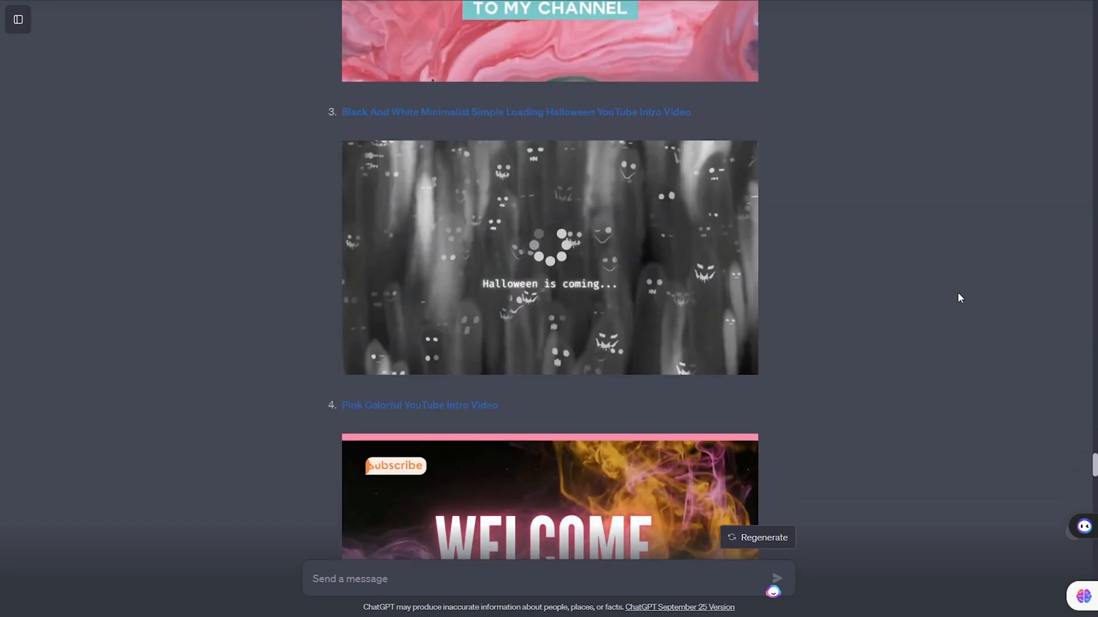
scroll(957, 293, down, 3)
scroll(958, 293, down, 3)
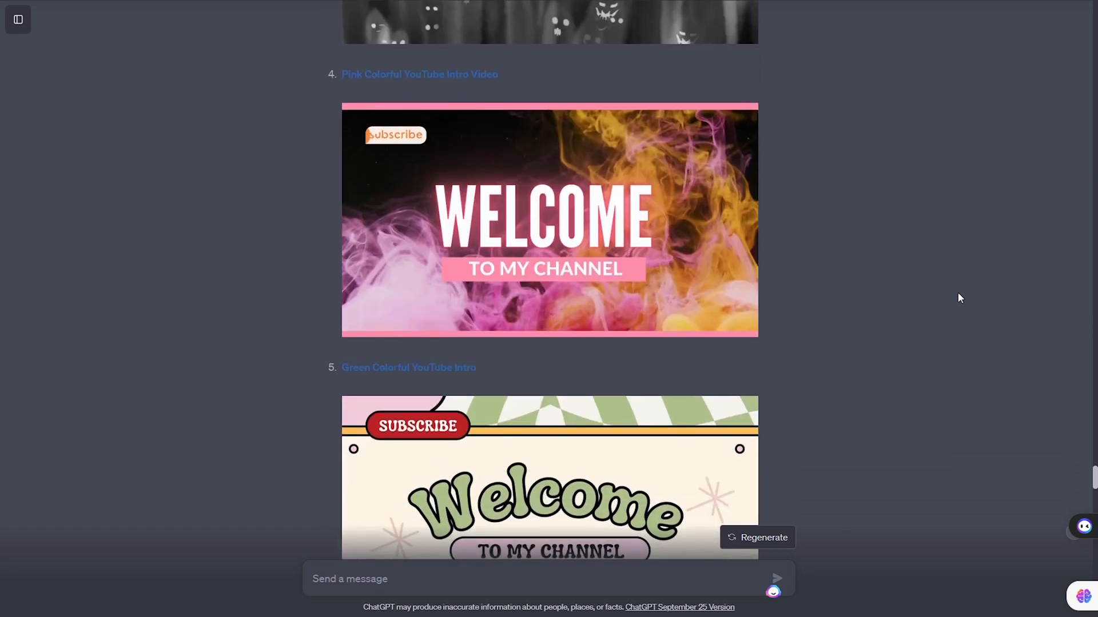
scroll(958, 292, down, 1)
scroll(958, 293, down, 1)
scroll(958, 292, up, 3)
scroll(958, 293, up, 3)
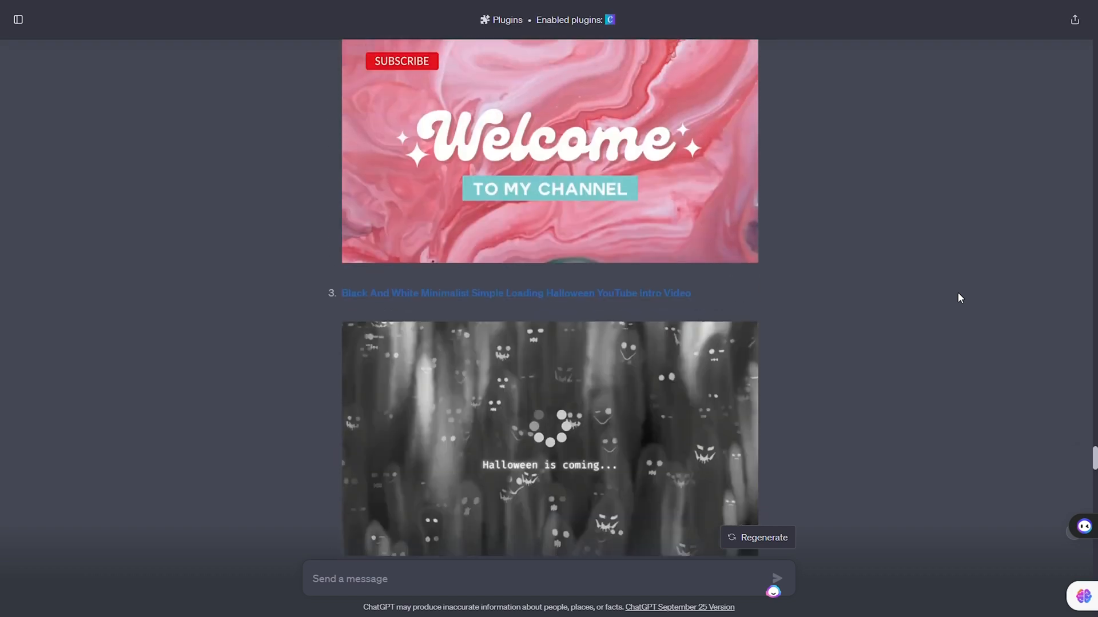
scroll(958, 292, up, 3)
scroll(958, 292, up, 2)
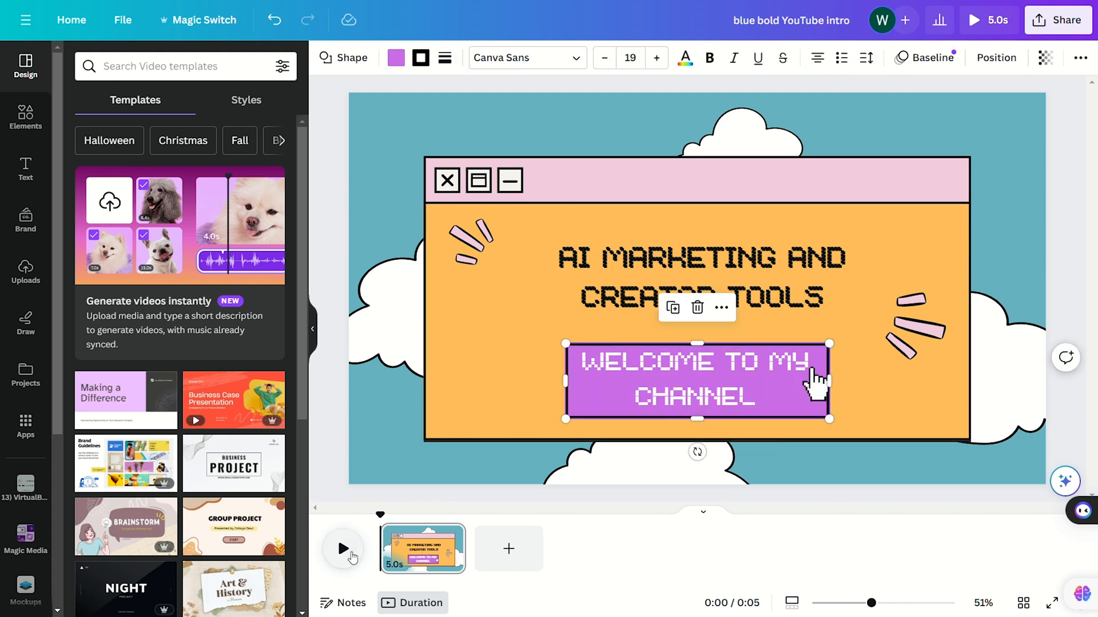
Play the customised AI Marketing and Creator Tools intro animation
click(344, 549)
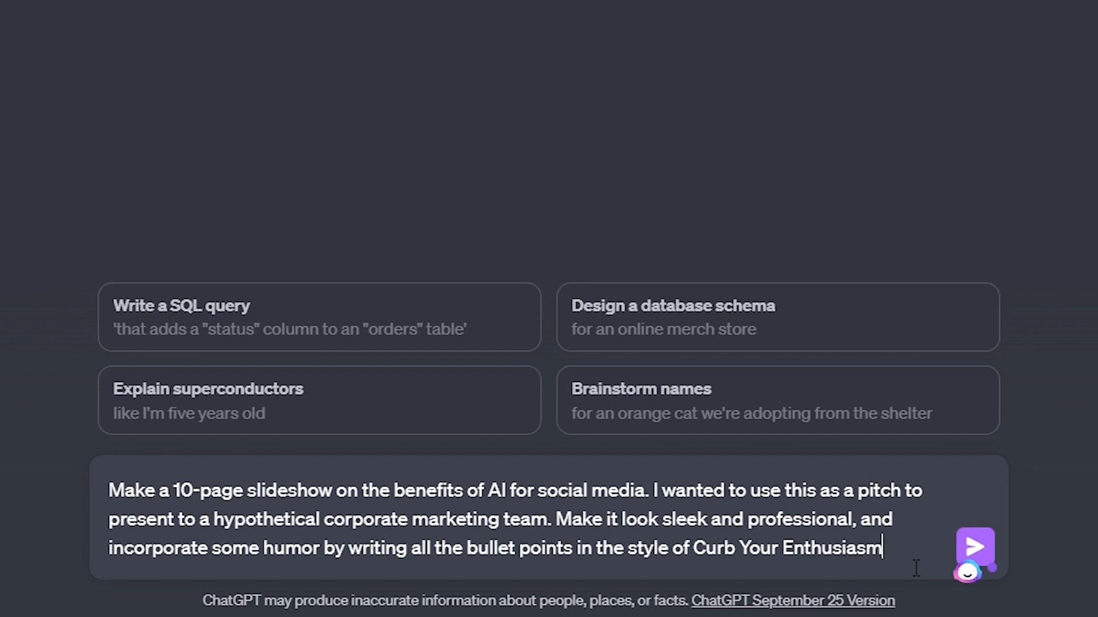
Submit the 10-page AI-for-social-media slideshow prompt in Curb Your Enthusiasm style
key(Return)
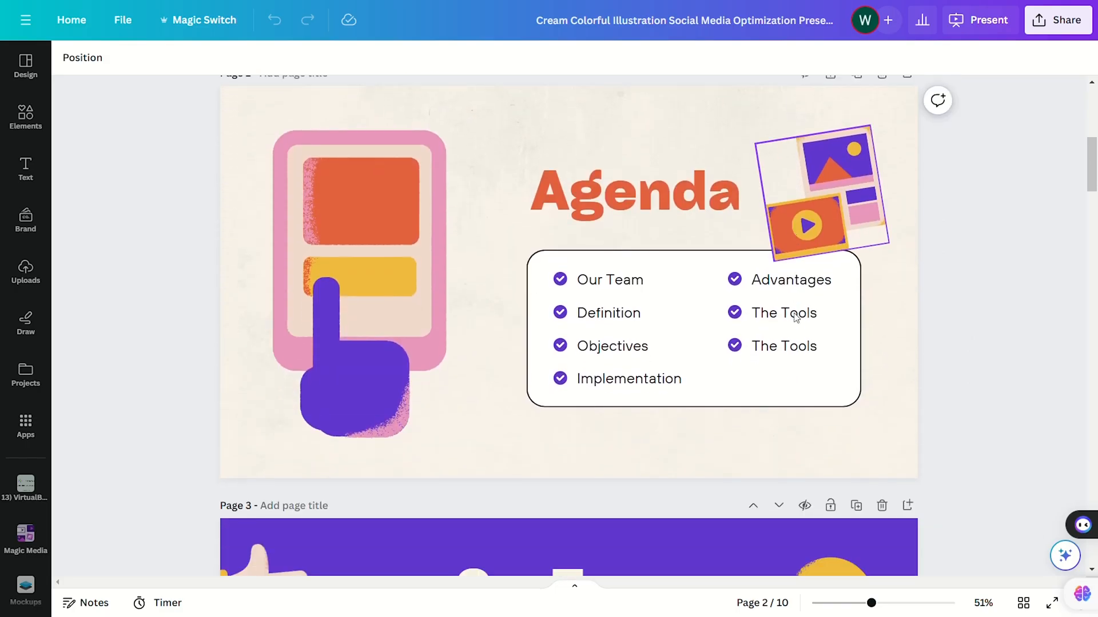
scroll(793, 316, down, 3)
scroll(793, 316, down, 3)
scroll(794, 316, down, 3)
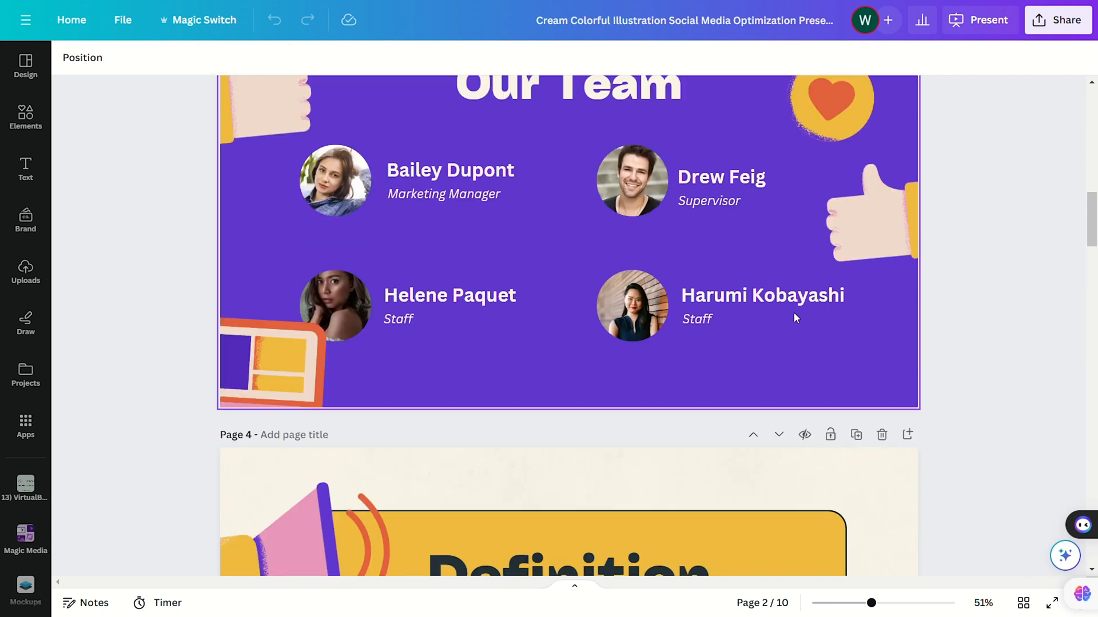
scroll(793, 316, down, 3)
scroll(794, 315, down, 3)
scroll(793, 316, down, 3)
scroll(794, 316, down, 3)
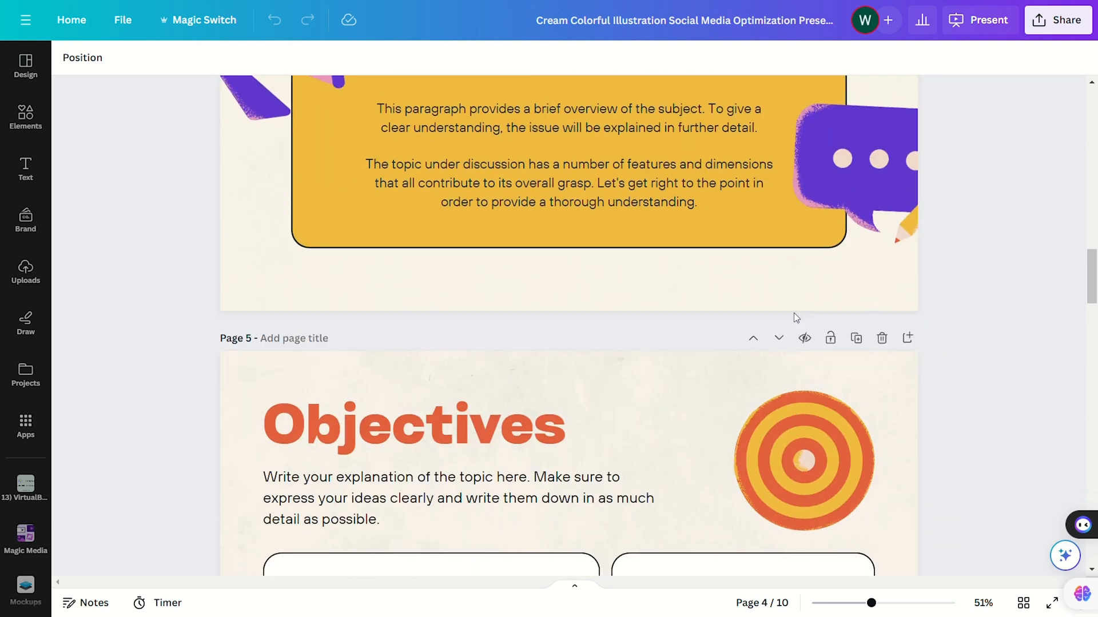
scroll(793, 315, down, 3)
scroll(793, 313, down, 3)
scroll(793, 312, down, 3)
scroll(794, 312, down, 3)
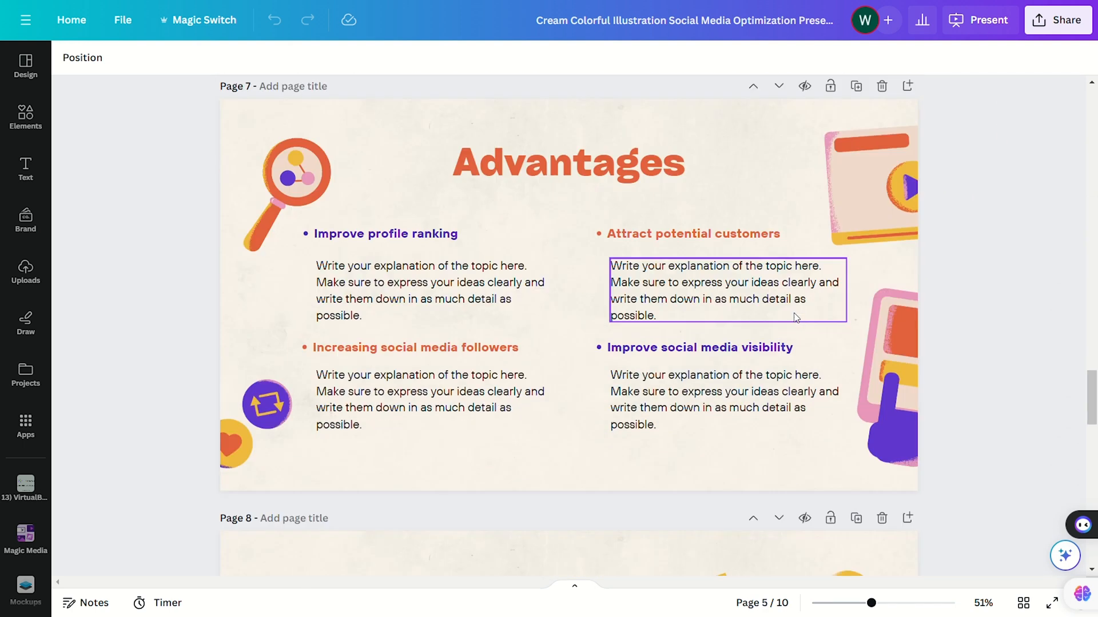
scroll(793, 313, down, 3)
scroll(793, 316, down, 3)
scroll(794, 315, down, 3)
scroll(793, 316, down, 3)
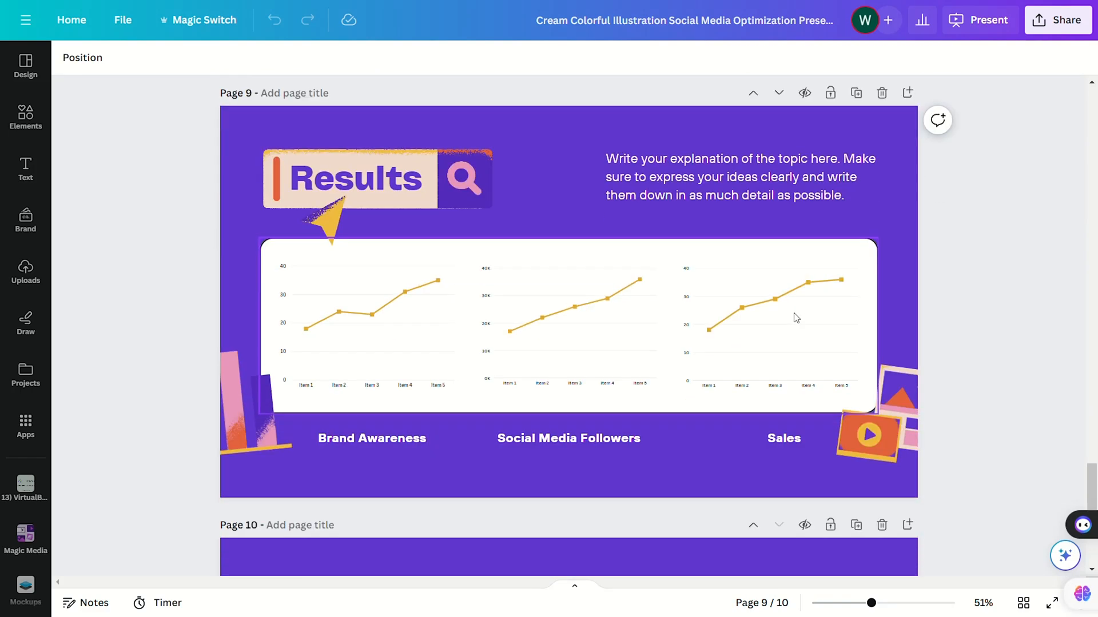
scroll(793, 316, down, 3)
scroll(793, 316, down, 3)
scroll(793, 316, down, 2)
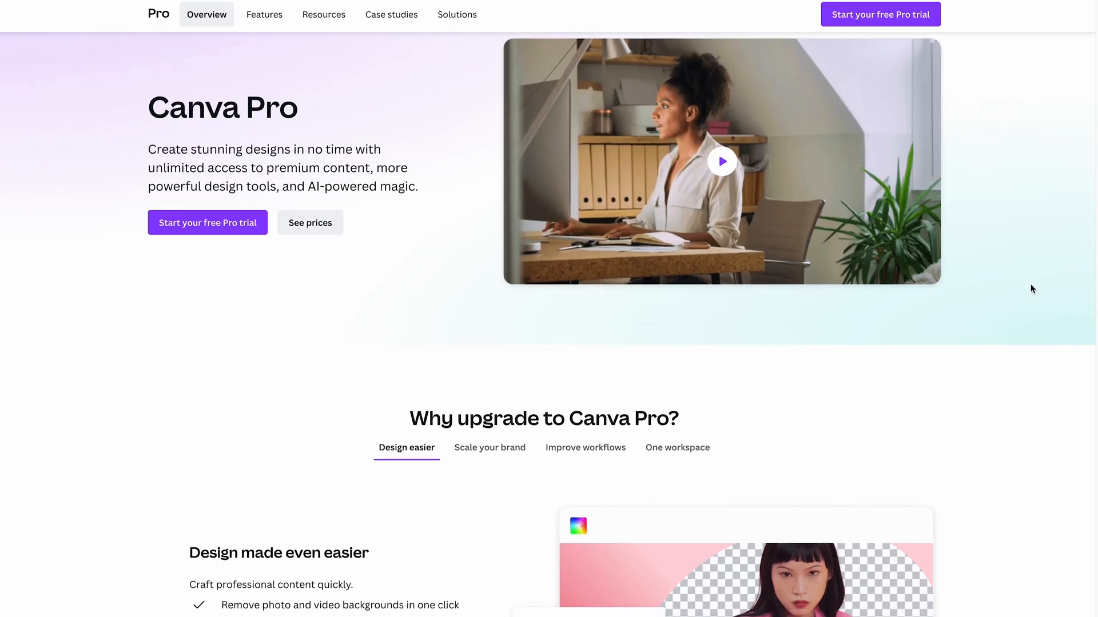
scroll(1032, 289, down, 2)
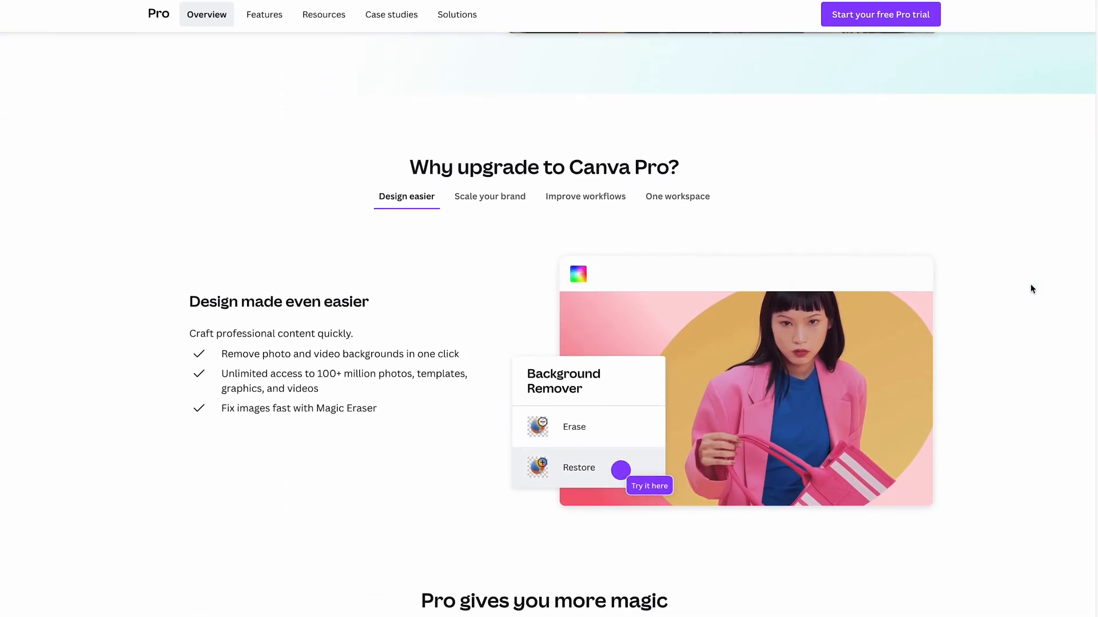
Show the 'Scale your brand' benefits on the Canva Pro upgrade overview
click(504, 205)
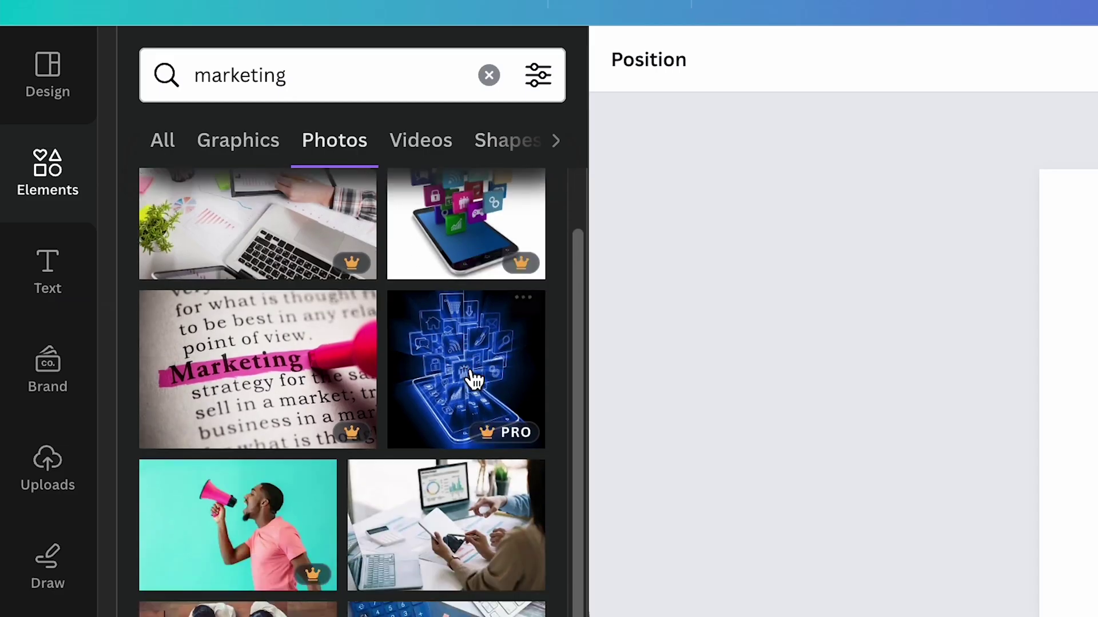
scroll(473, 379, down, 5)
scroll(472, 380, down, 5)
scroll(473, 381, down, 5)
Browse the 'marketing' element results under Graphics, then under Videos
click(238, 140)
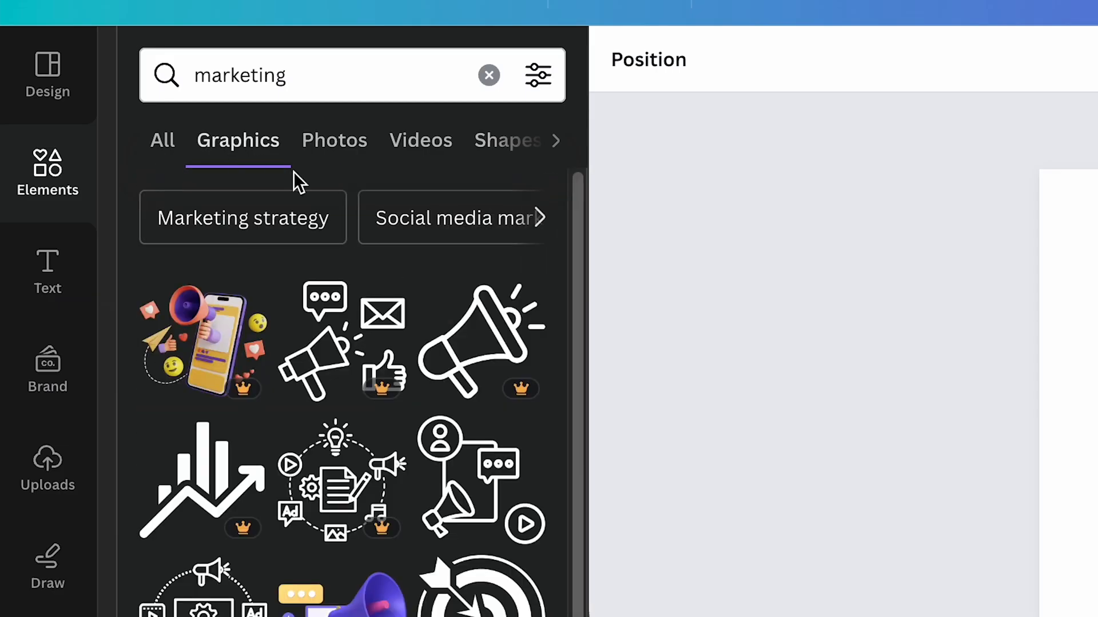
scroll(296, 180, down, 5)
scroll(386, 300, down, 5)
scroll(455, 296, down, 5)
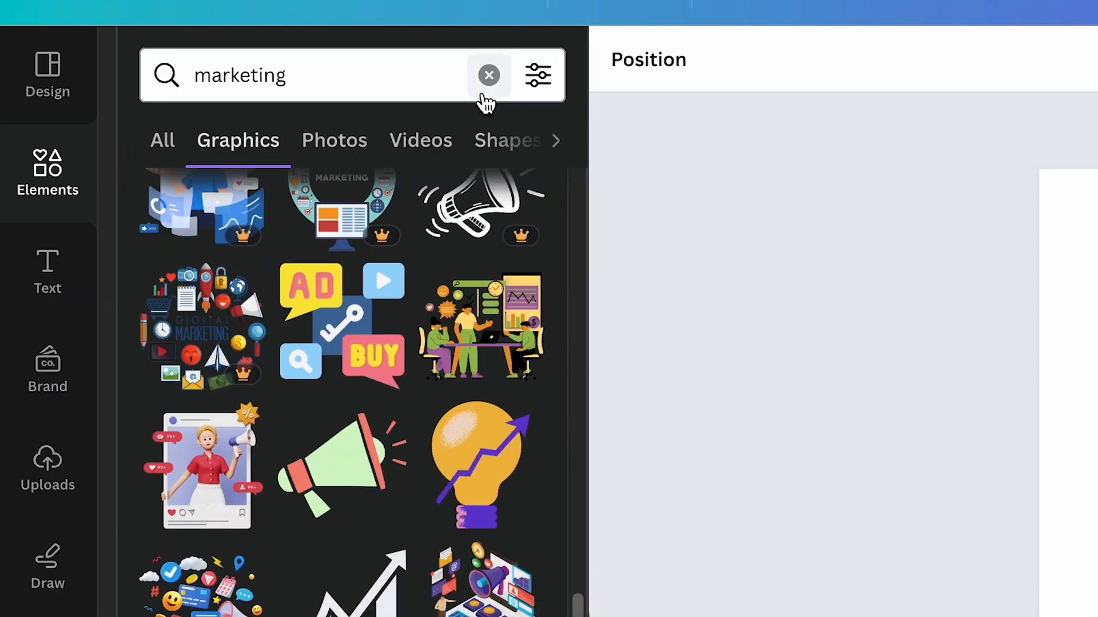
click(421, 140)
scroll(510, 373, down, 5)
scroll(510, 373, down, 5)
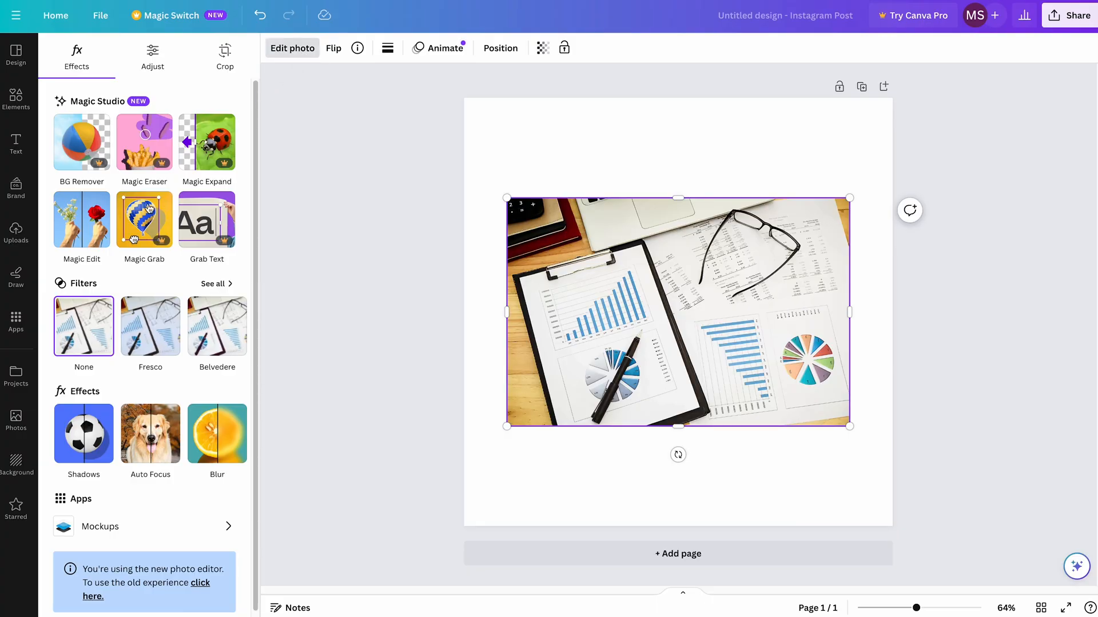
Try Magic Edit and then Grab Text on the charts photo, reaching the Grab Text upgrade prompt
click(82, 234)
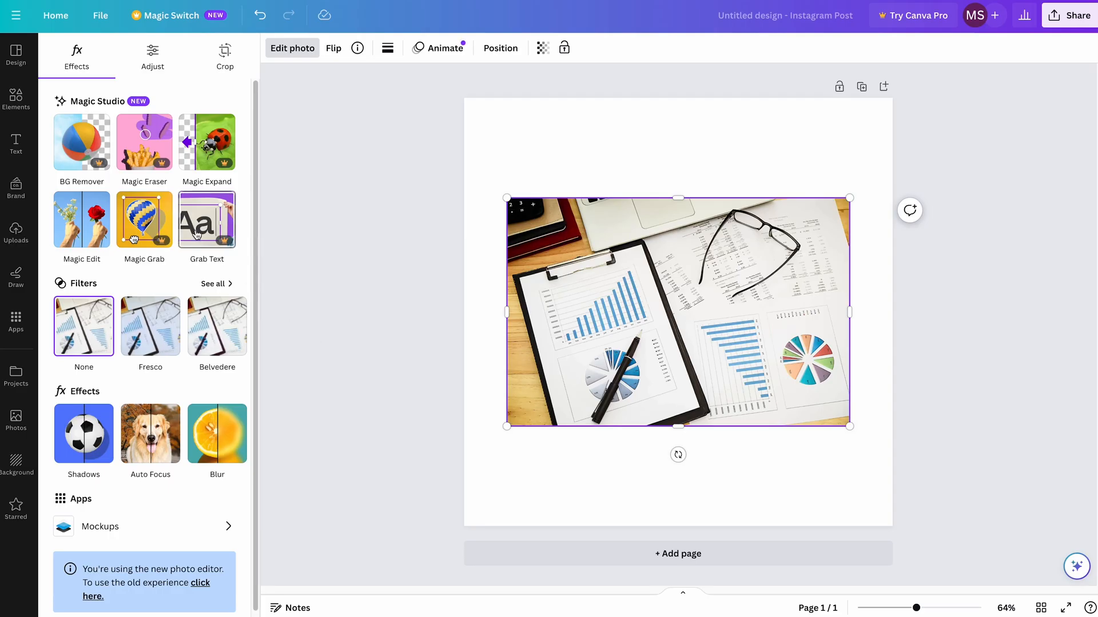
click(197, 232)
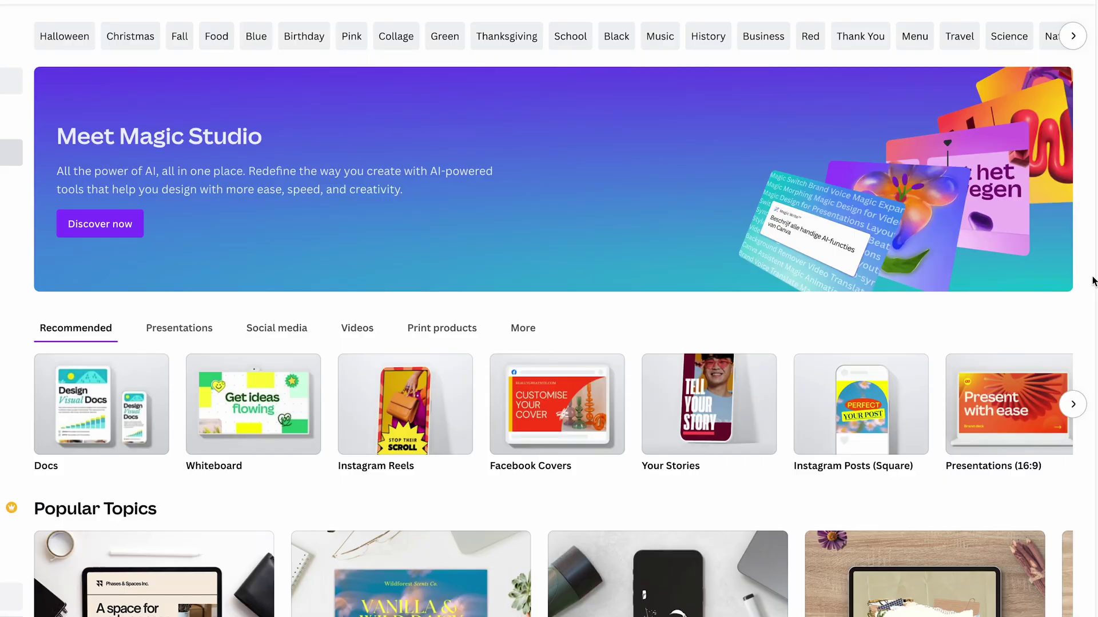
scroll(1092, 280, down, 4)
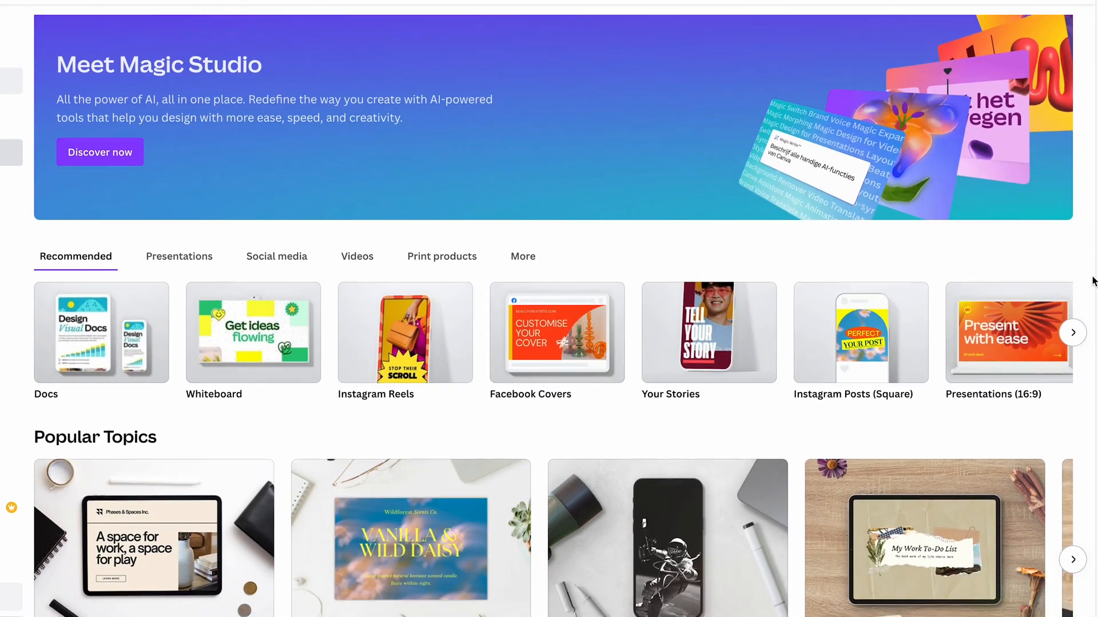
scroll(1093, 280, down, 4)
scroll(1093, 280, down, 3)
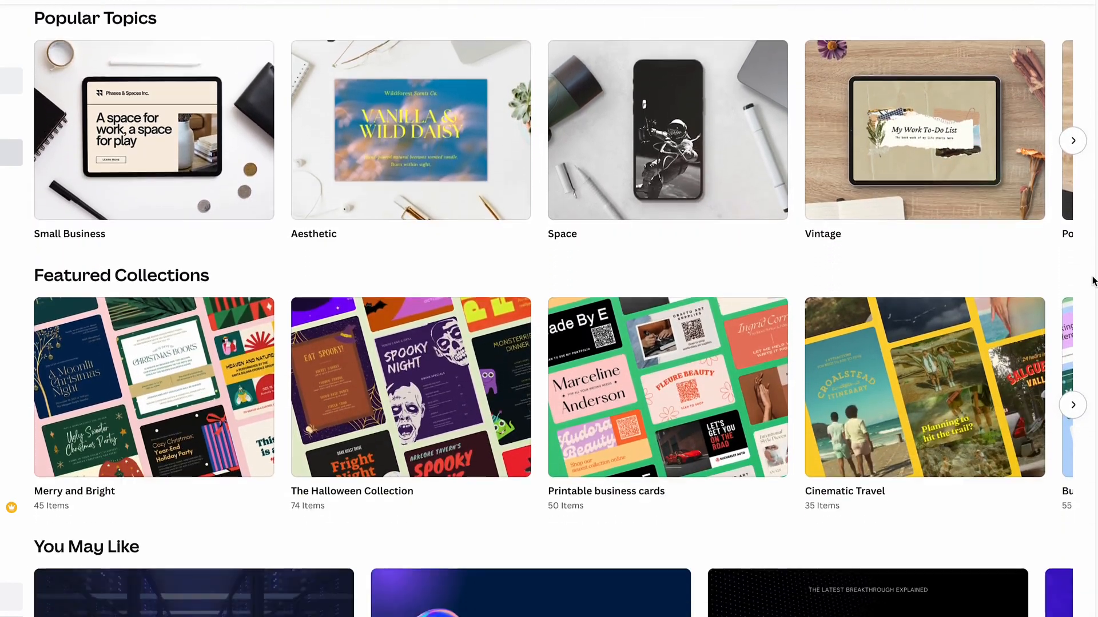
scroll(1093, 281, down, 2)
scroll(1093, 281, down, 1)
scroll(1093, 281, down, 1)
scroll(1093, 281, down, 1)
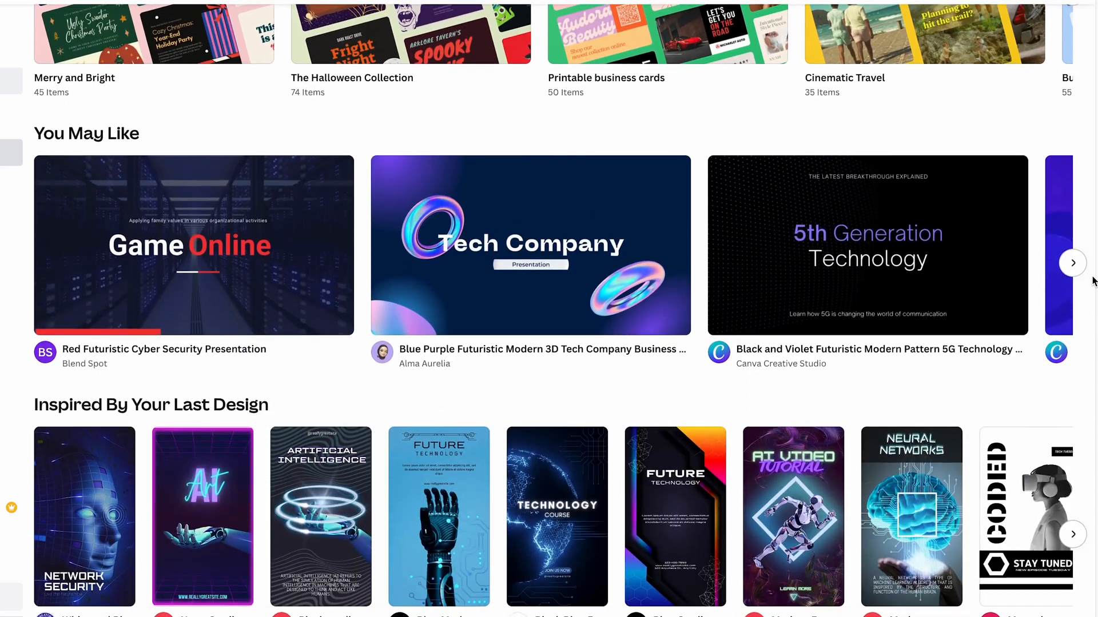
scroll(1093, 281, down, 1)
scroll(1093, 280, down, 1)
scroll(1092, 280, down, 1)
scroll(1093, 281, down, 1)
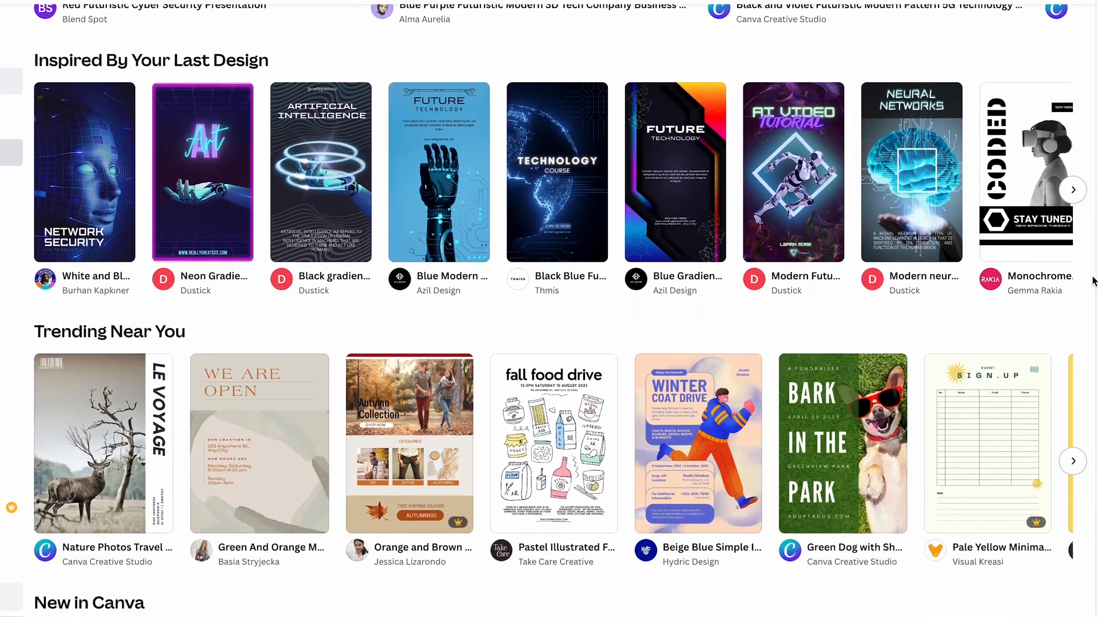
scroll(1092, 281, down, 1)
scroll(1093, 281, down, 1)
scroll(1093, 281, down, 2)
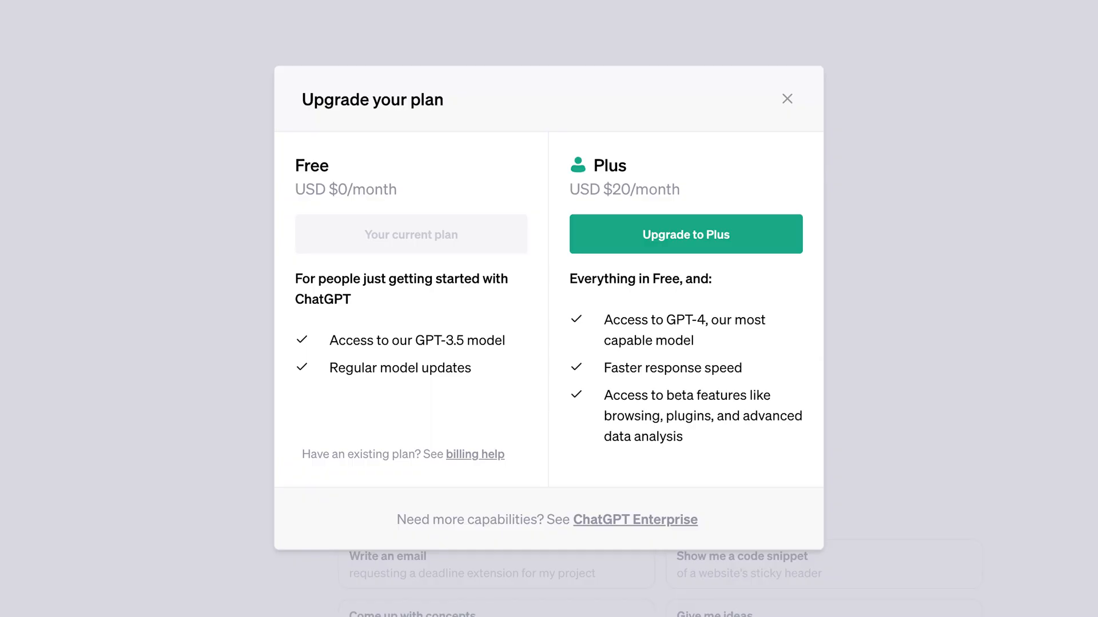